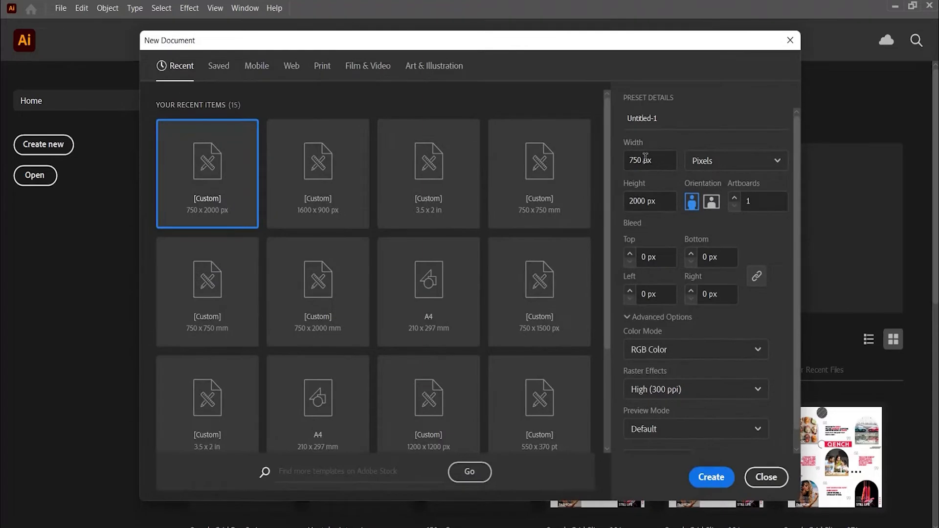
Create a new document 851 px wide and 315 px high, and close the floating panels
{"action": "left_click", "coordinate": [646, 159]}
{"action": "type", "text": "851"}
{"action": "key", "text": "Tab"}
{"action": "type", "text": "315"}
{"action": "left_click", "coordinate": [727, 390]}
{"action": "left_click", "coordinate": [746, 430]}
{"action": "left_click", "coordinate": [712, 477]}
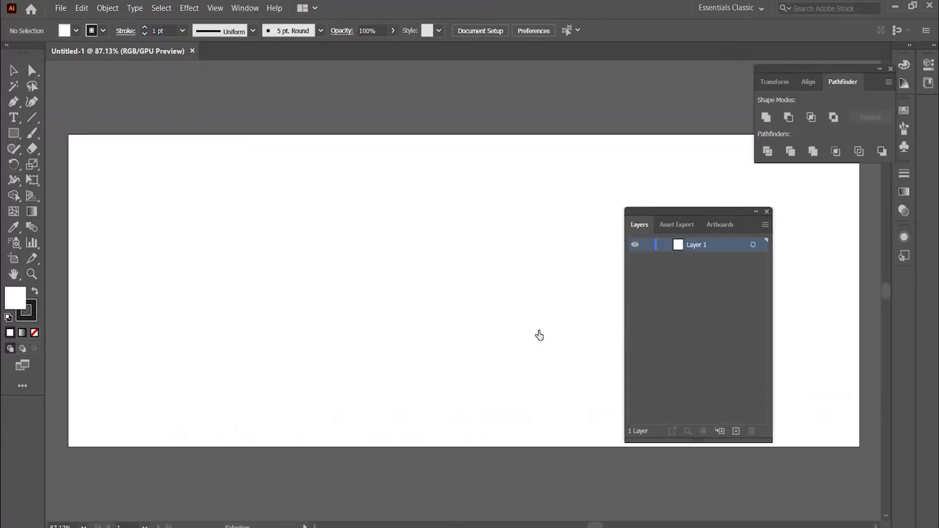
{"action": "left_click", "coordinate": [767, 212]}
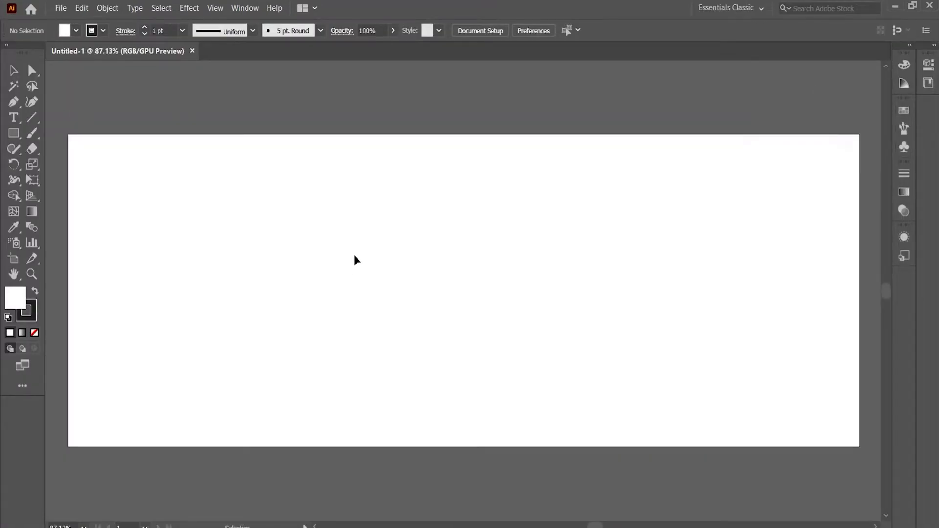
Draw a closed Pen shape with a curved upper edge across the artboard's lower-left corner
{"action": "left_click", "coordinate": [13, 133]}
{"action": "key", "text": "p"}
{"action": "left_click", "coordinate": [69, 360]}
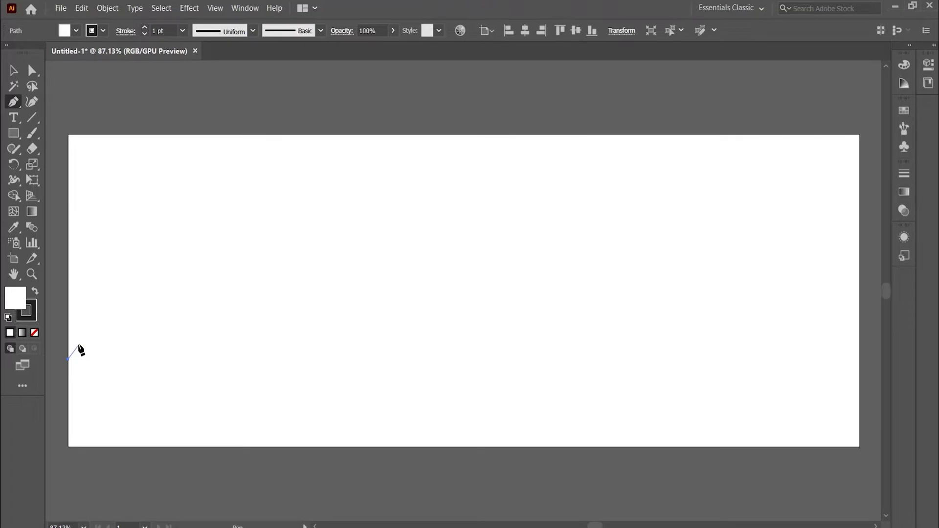
{"action": "scroll", "coordinate": [267, 353], "scroll_direction": "down", "scroll_amount": 1}
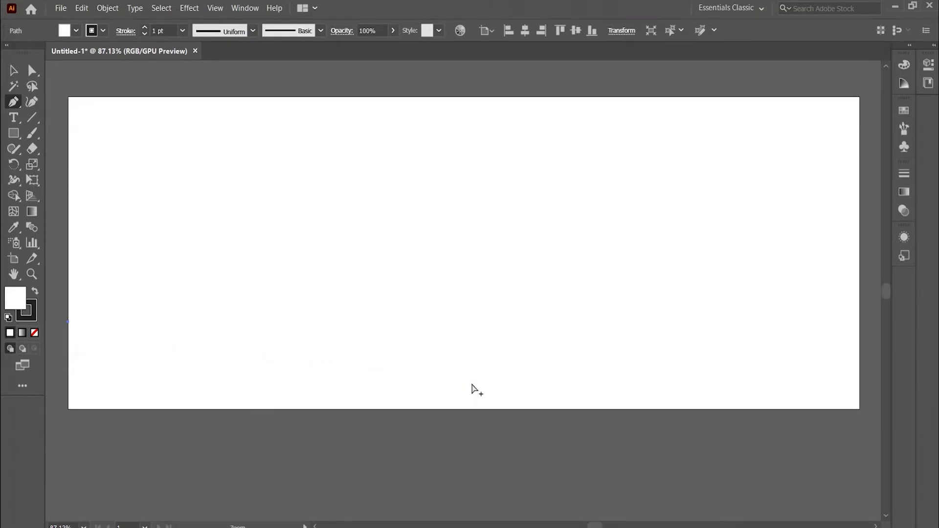
{"action": "scroll", "coordinate": [471, 387], "scroll_direction": "down", "scroll_amount": 2}
{"action": "left_click_drag", "start_coordinate": [487, 310], "coordinate": [635, 420]}
{"action": "left_click", "coordinate": [486, 310]}
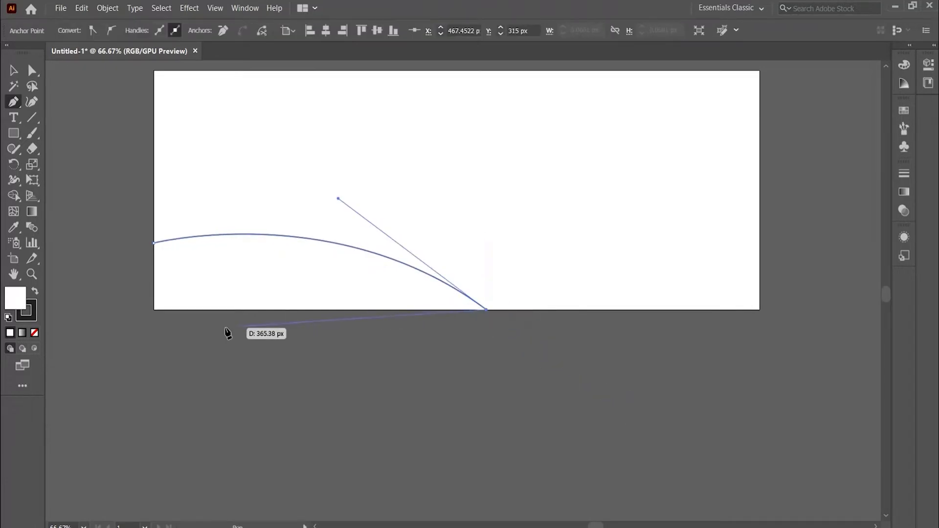
{"action": "left_click", "coordinate": [154, 311]}
{"action": "left_click", "coordinate": [154, 243]}
Remove the curved shape's stroke and fill it with dark navy #0F1735
{"action": "left_click", "coordinate": [31, 316]}
{"action": "left_click", "coordinate": [34, 333]}
{"action": "left_click", "coordinate": [21, 302]}
{"action": "double_click", "coordinate": [22, 303]}
{"action": "left_click", "coordinate": [588, 362]}
{"action": "mouse_move", "coordinate": [544, 413]}
{"action": "left_mouse_down"}
{"action": "mouse_move", "coordinate": [547, 420]}
{"action": "mouse_move", "coordinate": [545, 407]}
{"action": "left_mouse_up"}
{"action": "left_click", "coordinate": [588, 372]}
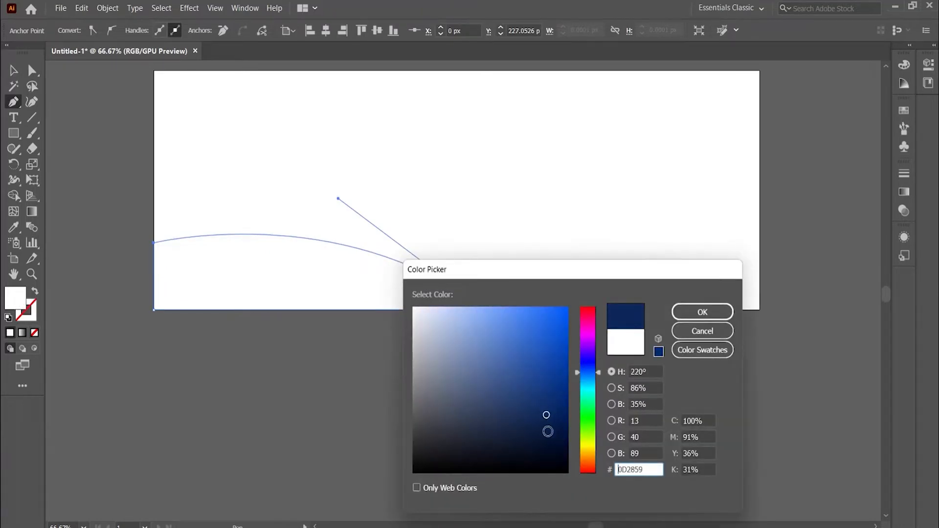
{"action": "left_click", "coordinate": [524, 438]}
{"action": "left_click", "coordinate": [595, 367]}
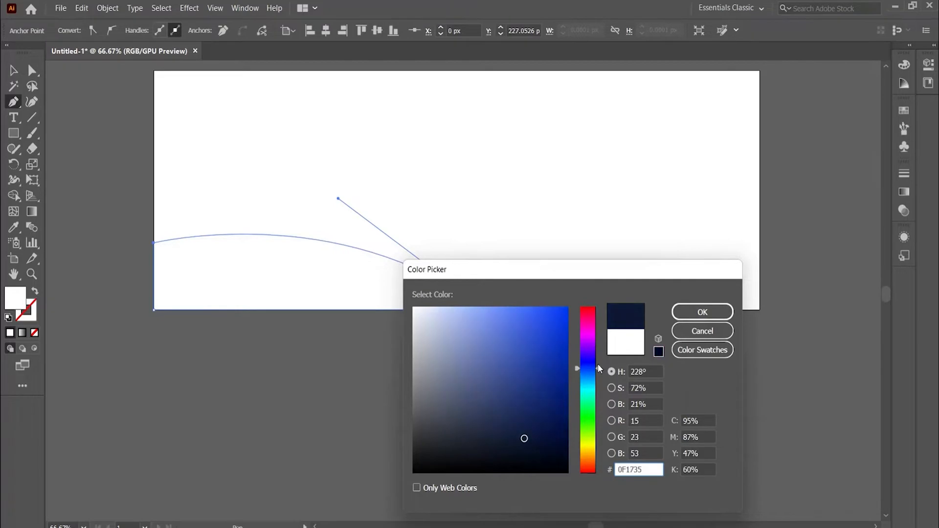
{"action": "left_click", "coordinate": [677, 313]}
{"action": "key", "text": "v"}
{"action": "left_click", "coordinate": [559, 357]}
Draw a large navy ellipse on the right part of the artboard and shift it slightly right
{"action": "left_click_drag", "start_coordinate": [572, 282], "coordinate": [492, 319]}
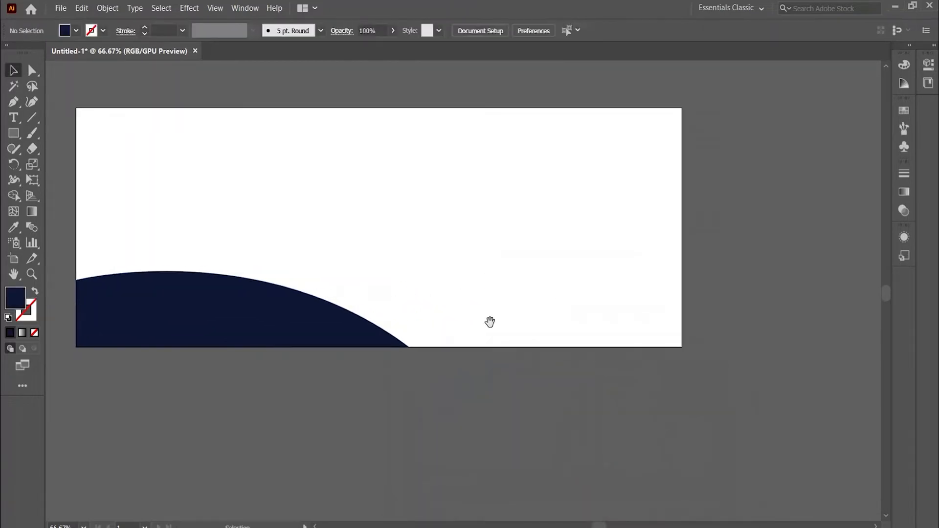
{"action": "left_click_drag", "start_coordinate": [15, 138], "coordinate": [52, 163]}
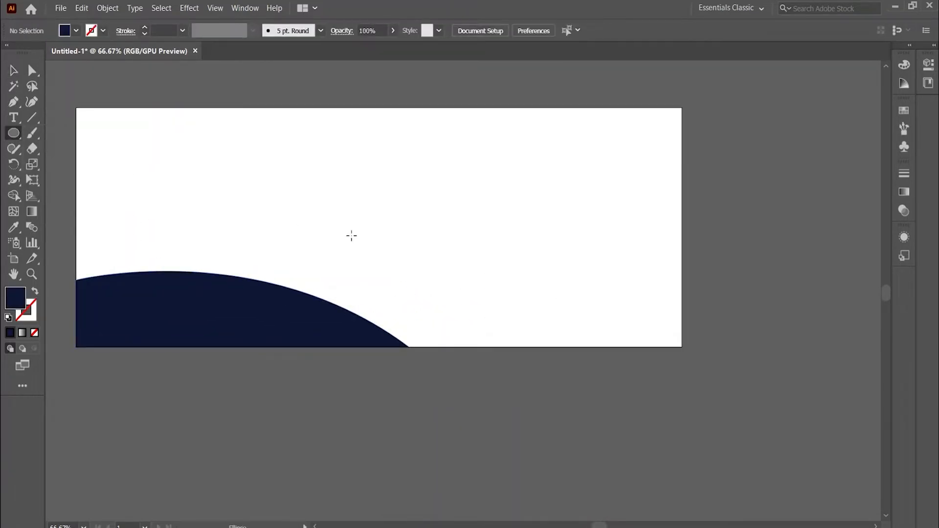
{"action": "left_click_drag", "start_coordinate": [522, 222], "coordinate": [591, 355]}
{"action": "key", "text": "v"}
{"action": "left_click_drag", "start_coordinate": [573, 220], "coordinate": [581, 224]}
{"action": "key", "text": "a"}
{"action": "key", "text": "v"}
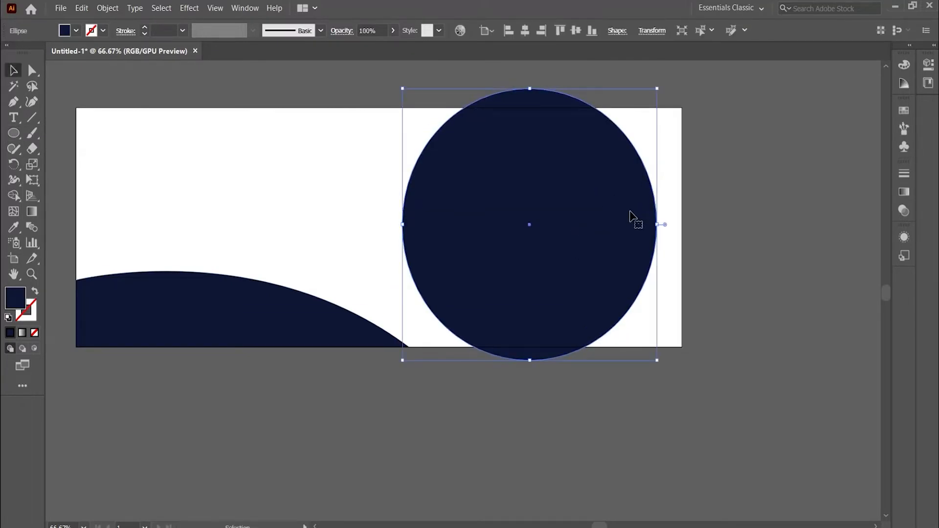
Create an enlarged copy behind the ellipse and align it to the original's bottom edge
{"action": "left_click_drag", "start_coordinate": [658, 224], "coordinate": [578, 131]}
{"action": "left_click", "coordinate": [575, 101]}
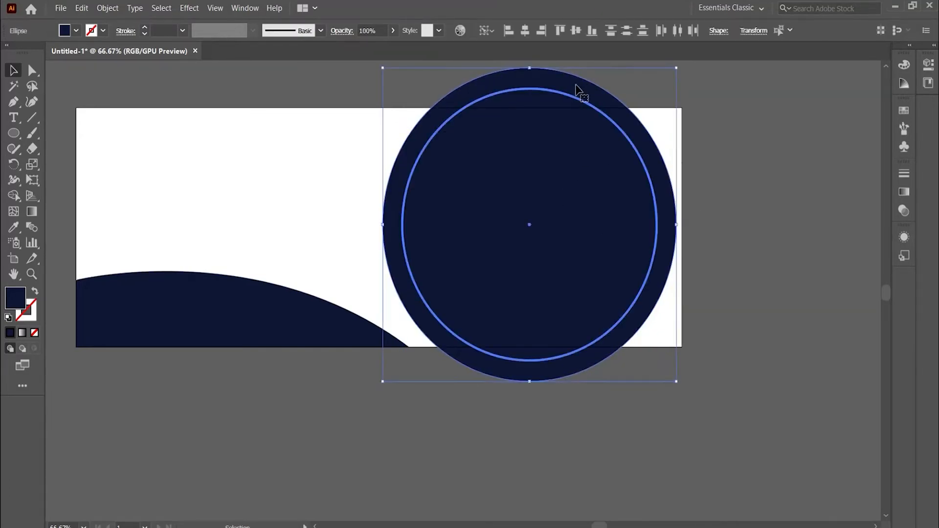
{"action": "left_click", "coordinate": [591, 34]}
{"action": "left_click", "coordinate": [705, 195]}
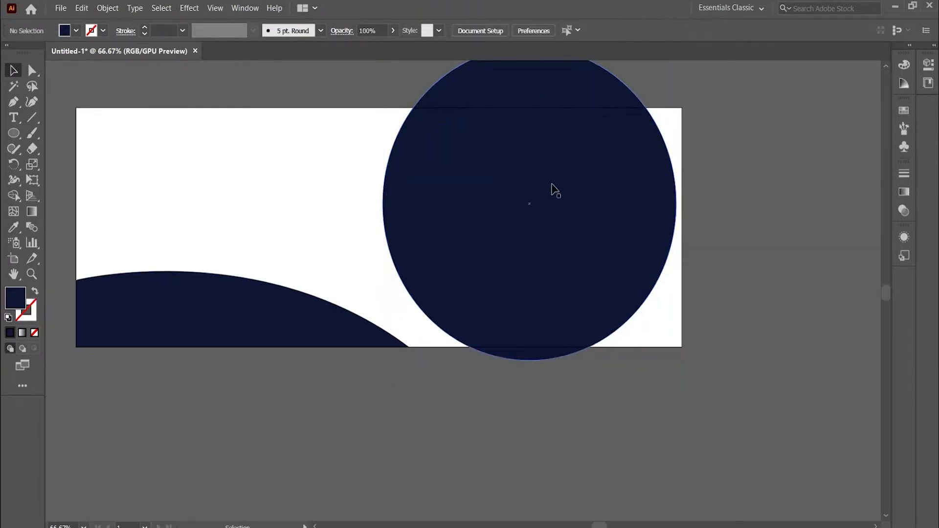
Fill the larger ellipse with an orange swatch, and change its colour to bright red
{"action": "left_click", "coordinate": [607, 110]}
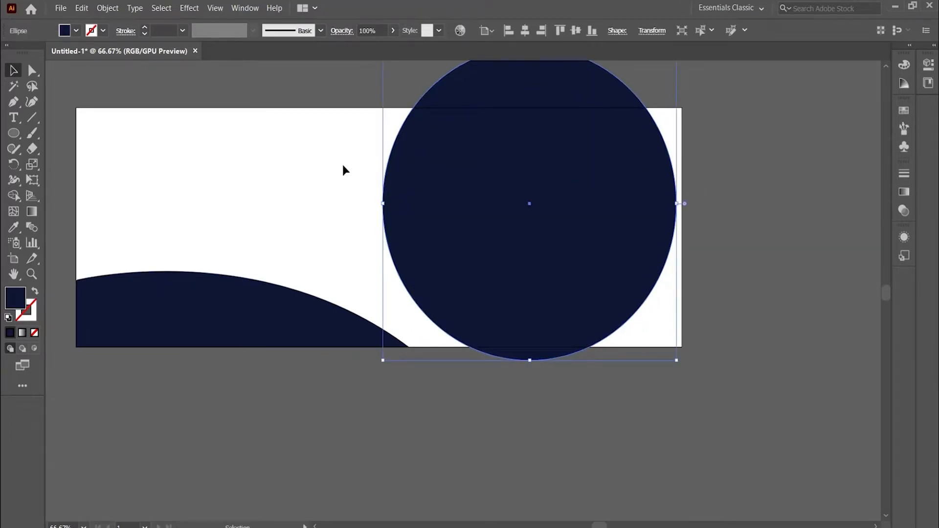
{"action": "left_click", "coordinate": [64, 31]}
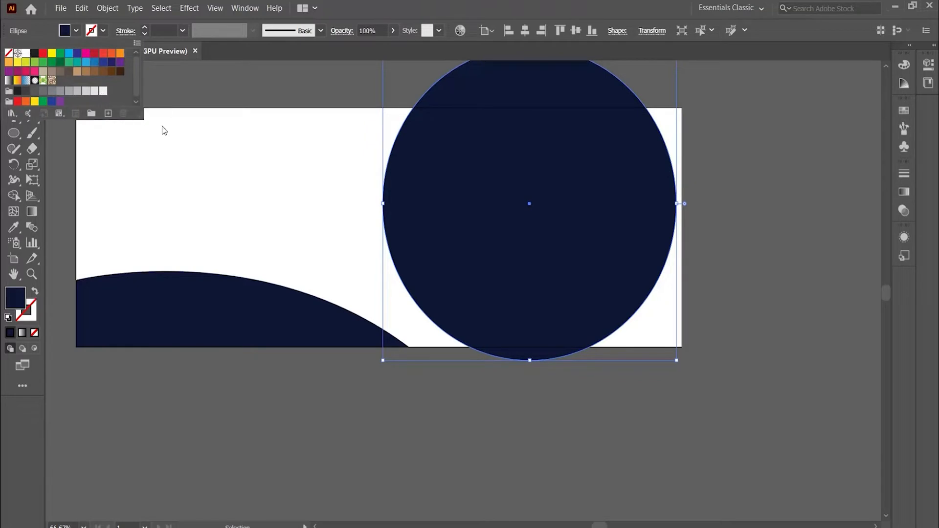
{"action": "left_click", "coordinate": [111, 61]}
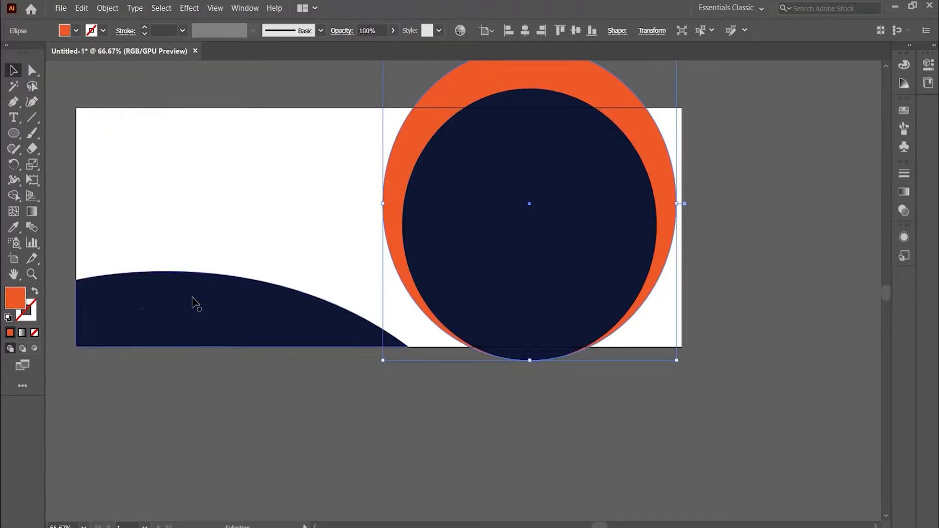
{"action": "double_click", "coordinate": [16, 303]}
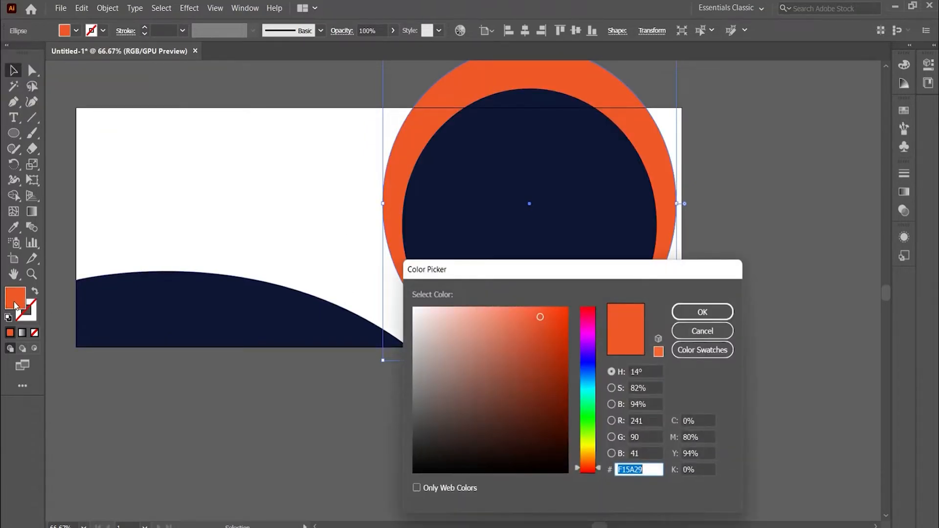
{"action": "left_click", "coordinate": [555, 342]}
{"action": "left_click", "coordinate": [585, 318]}
{"action": "left_click", "coordinate": [561, 314]}
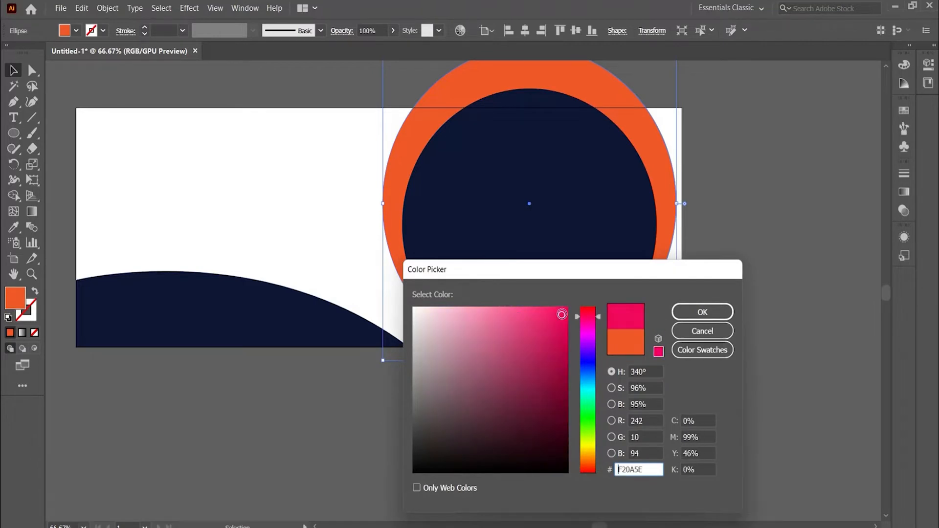
{"action": "left_click", "coordinate": [588, 469]}
{"action": "left_click", "coordinate": [702, 312]}
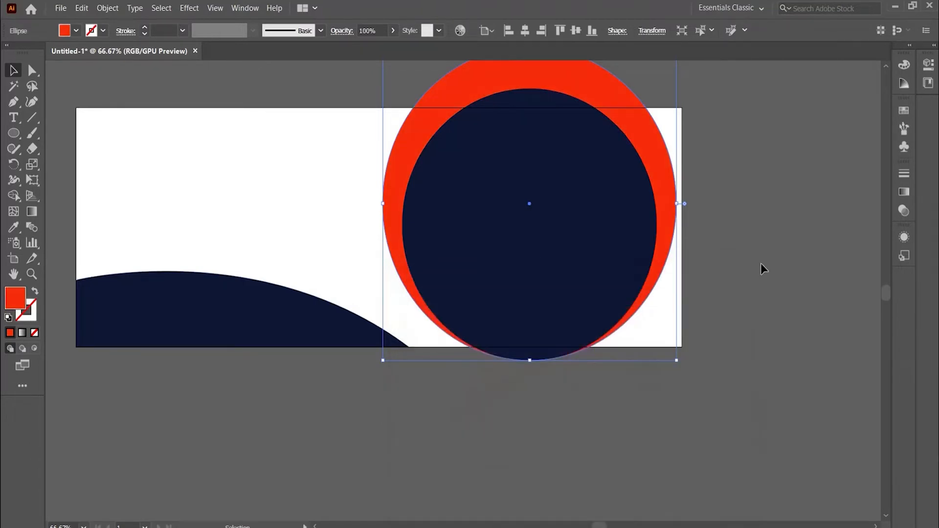
Fill the larger ellipse with the crimson pink swatch
{"action": "left_click", "coordinate": [761, 263]}
{"action": "left_click", "coordinate": [497, 94]}
{"action": "left_click", "coordinate": [76, 31]}
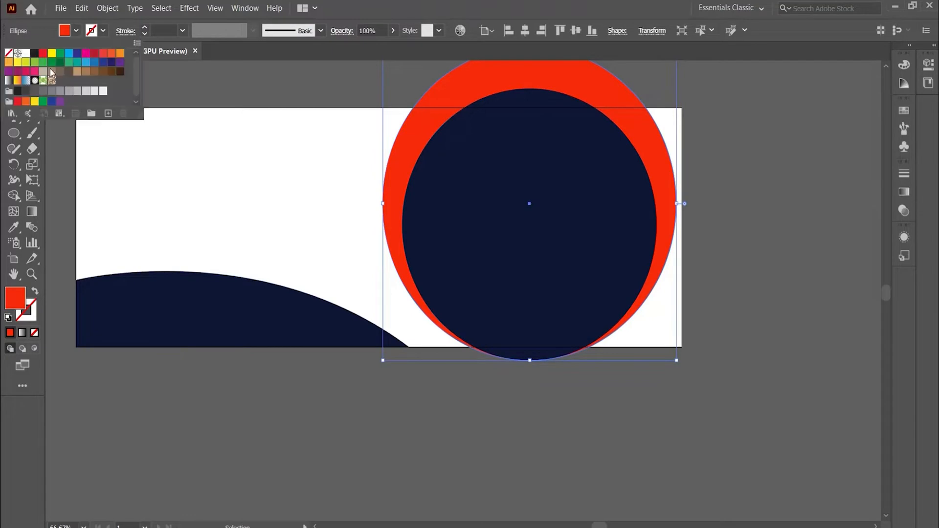
{"action": "left_click", "coordinate": [26, 72]}
Fill the smaller front ellipse with the lightest grey swatch
{"action": "left_click", "coordinate": [564, 235]}
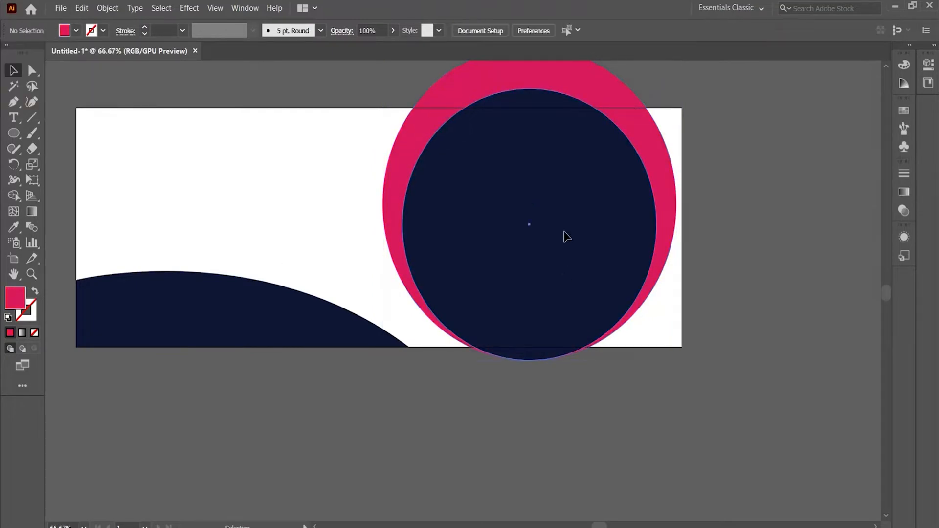
{"action": "left_click", "coordinate": [75, 30]}
{"action": "left_click", "coordinate": [103, 91]}
{"action": "left_click", "coordinate": [228, 186]}
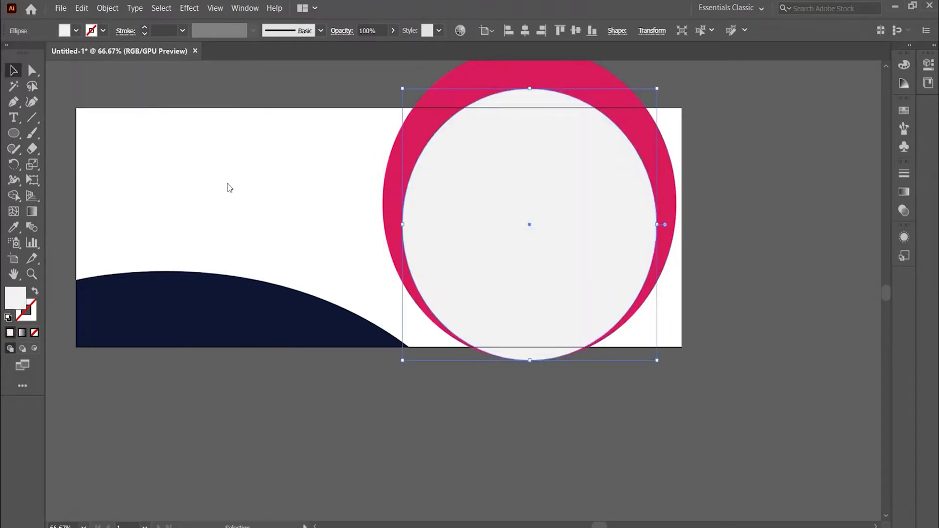
Draw a tiny circle near the artboard's left edge and fill it with pink sampled from the large ellipse
{"action": "left_click_drag", "start_coordinate": [420, 372], "coordinate": [465, 431]}
{"action": "left_click", "coordinate": [13, 133]}
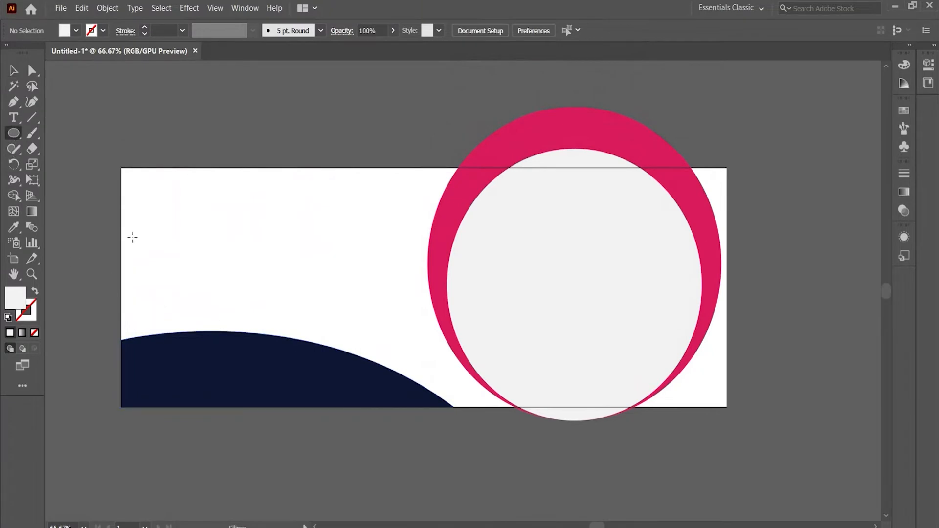
{"action": "left_click_drag", "start_coordinate": [140, 233], "coordinate": [143, 237]}
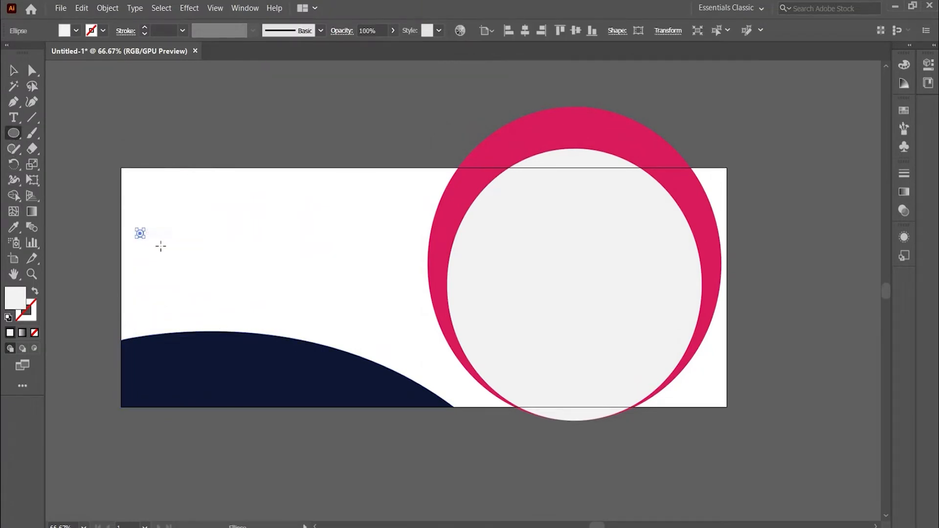
{"action": "key", "text": "i"}
{"action": "left_click", "coordinate": [450, 189]}
{"action": "key", "text": "v"}
{"action": "left_click", "coordinate": [332, 264]}
Scale the small pink dot down to about half its size
{"action": "scroll", "coordinate": [122, 230], "scroll_direction": "up", "scroll_amount": 4}
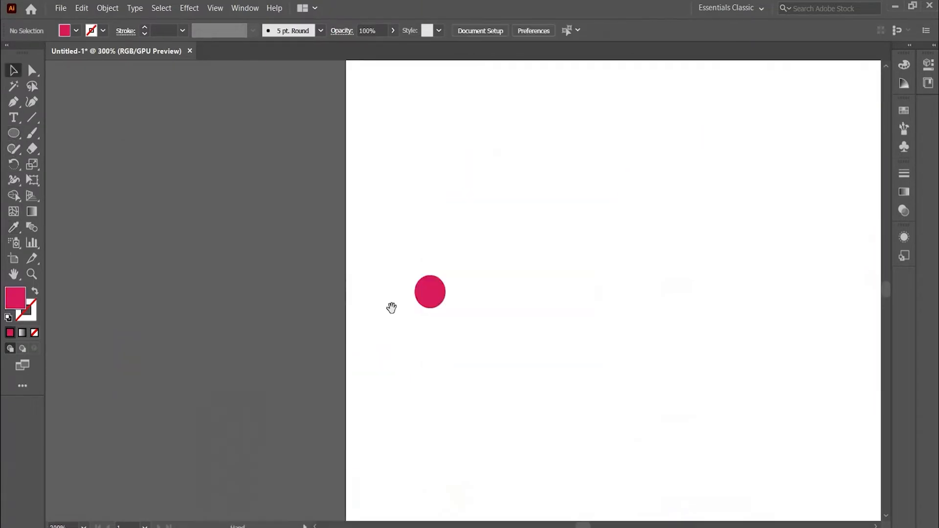
{"action": "left_click_drag", "start_coordinate": [347, 275], "coordinate": [204, 155]}
{"action": "left_click", "coordinate": [286, 171]}
{"action": "left_click_drag", "start_coordinate": [302, 155], "coordinate": [287, 170]}
{"action": "left_click", "coordinate": [307, 193]}
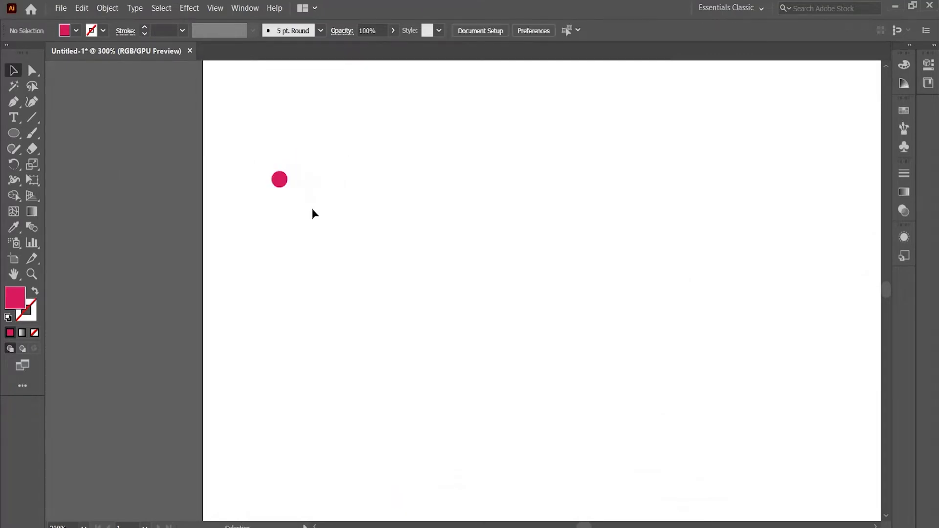
Duplicate the pink dot horizontally to form a row of three evenly spaced dots
{"action": "left_click_drag", "start_coordinate": [312, 226], "coordinate": [280, 200]}
{"action": "left_click_drag", "start_coordinate": [253, 155], "coordinate": [292, 179], "text": "alt"}
{"action": "key", "text": "ctrl+d"}
Duplicate the row of three dots downward at even spacing to build eight rows
{"action": "key", "text": "ctrl+a"}
{"action": "key", "text": "ctrl+d"}
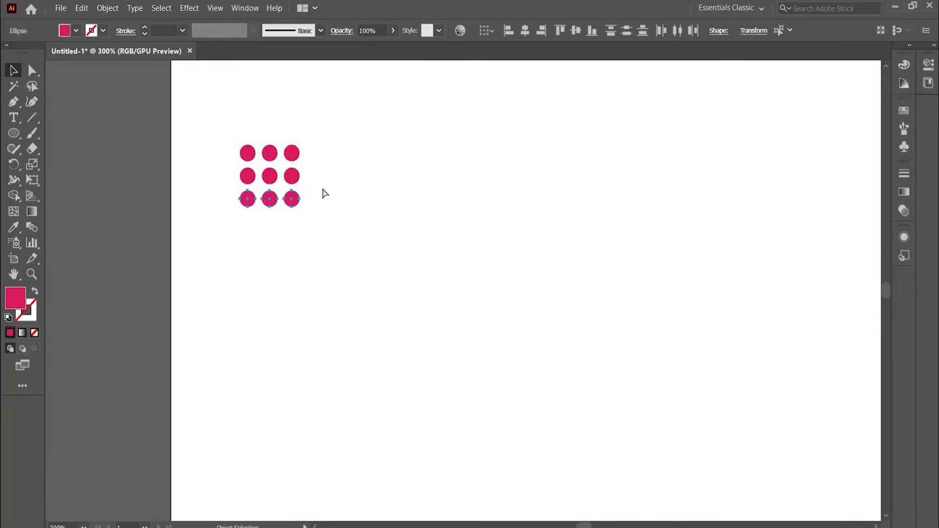
{"action": "key", "text": "ctrl+d"}
{"action": "key", "text": "ctrl+d"}
{"action": "key", "text": "ctrl+d"}
{"action": "key", "text": "ctrl+d"}
{"action": "key", "text": "ctrl+d"}
Select the whole dot grid and move it slightly down the artboard's left side
{"action": "key", "text": "ctrl+a"}
{"action": "key", "text": "ctrl+minus"}
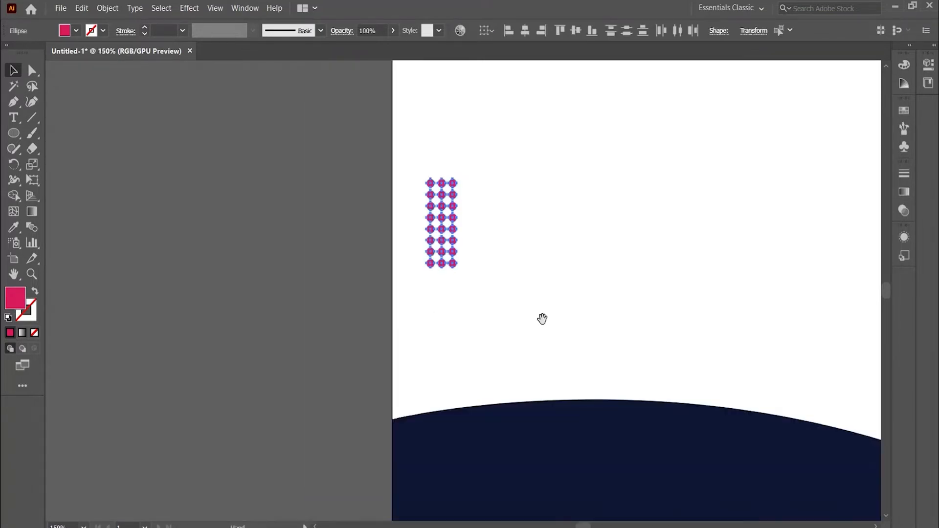
{"action": "left_click_drag", "start_coordinate": [542, 319], "coordinate": [336, 358]}
{"action": "left_click", "coordinate": [295, 312]}
{"action": "left_click_drag", "start_coordinate": [250, 273], "coordinate": [251, 299]}
{"action": "key", "text": "ctrl+minus"}
{"action": "key", "text": "ctrl+minus"}
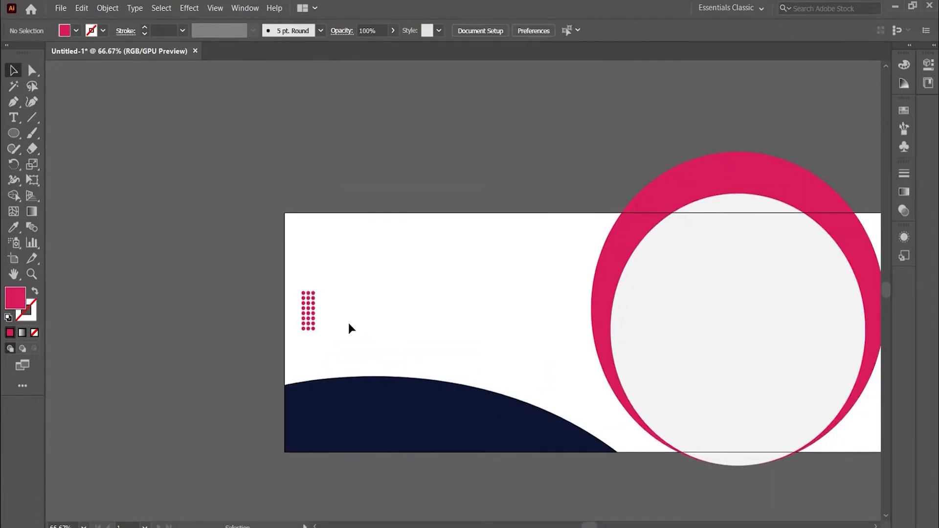
Draw a small pink circle over the large ring's left edge and make a slightly smaller concentric copy
{"action": "left_click_drag", "start_coordinate": [426, 327], "coordinate": [410, 325]}
{"action": "left_click_drag", "start_coordinate": [472, 268], "coordinate": [435, 260]}
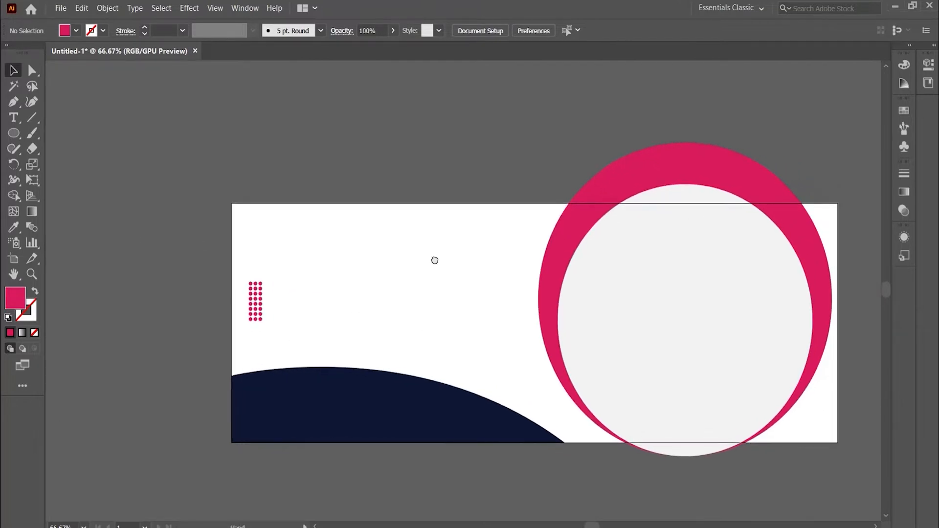
{"action": "left_click_drag", "start_coordinate": [15, 129], "coordinate": [56, 167]}
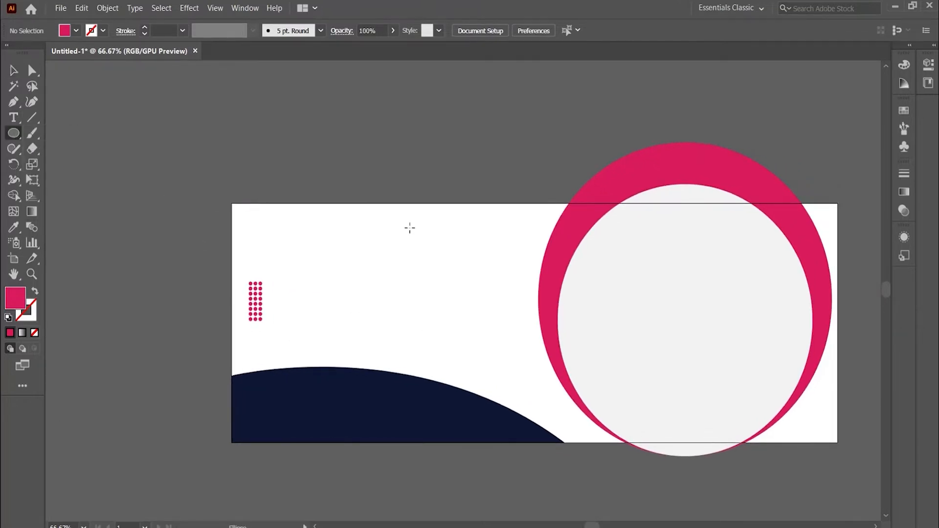
{"action": "left_click_drag", "start_coordinate": [552, 281], "coordinate": [572, 326]}
{"action": "key", "text": "v"}
{"action": "left_click_drag", "start_coordinate": [593, 238], "coordinate": [589, 245]}
Fill the smaller concentric circle with light grey sampled from the large inner ellipse
{"action": "key", "text": "i"}
{"action": "left_click", "coordinate": [647, 274]}
{"action": "key", "text": "v"}
{"action": "left_click", "coordinate": [517, 153]}
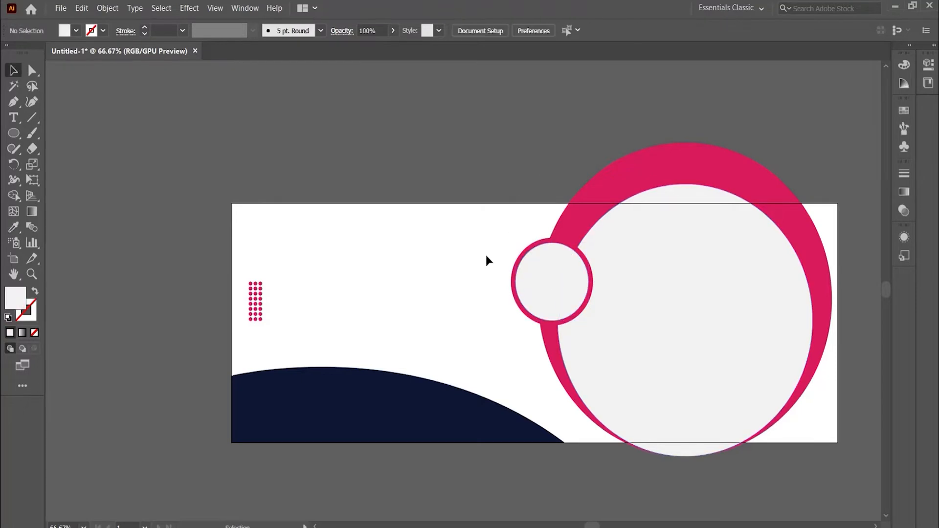
Add a text area in the artboard's upper-left white space and set its font to Raleway
{"action": "key", "text": "ctrl+1"}
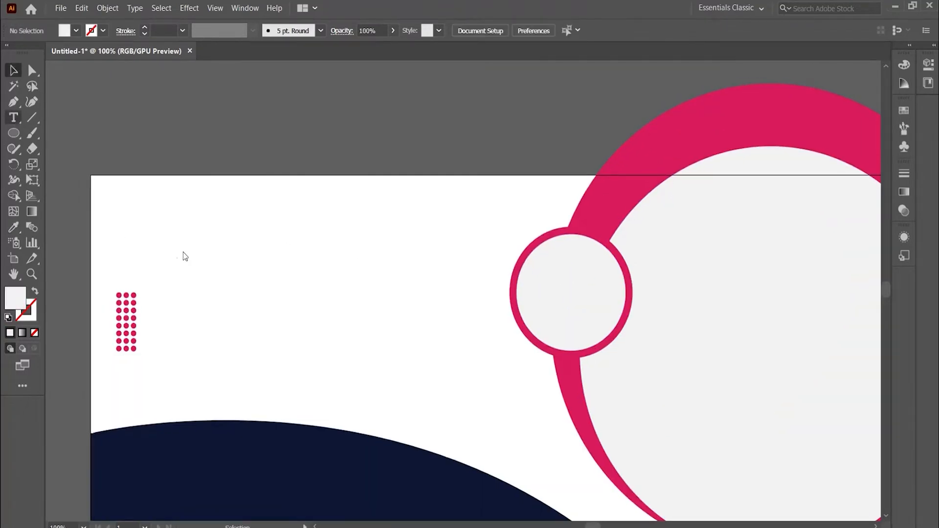
{"action": "key", "text": "t"}
{"action": "left_click_drag", "start_coordinate": [177, 248], "coordinate": [440, 315]}
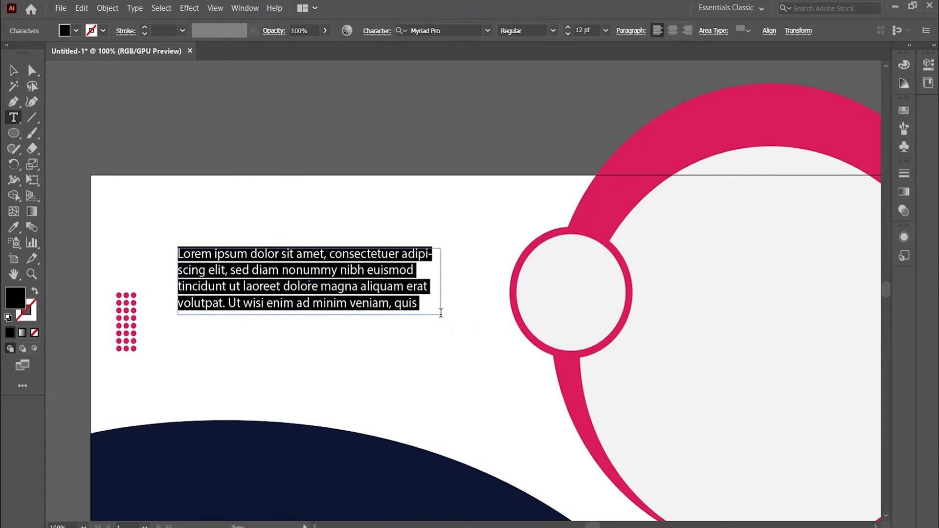
{"action": "left_click", "coordinate": [440, 30]}
{"action": "type", "text": "raleway"}
{"action": "key", "text": "Return"}
Replace the placeholder text with WOMEN and select the whole word
{"action": "left_click", "coordinate": [379, 269]}
{"action": "key", "text": "ctrl+a"}
{"action": "type", "text": "W"}
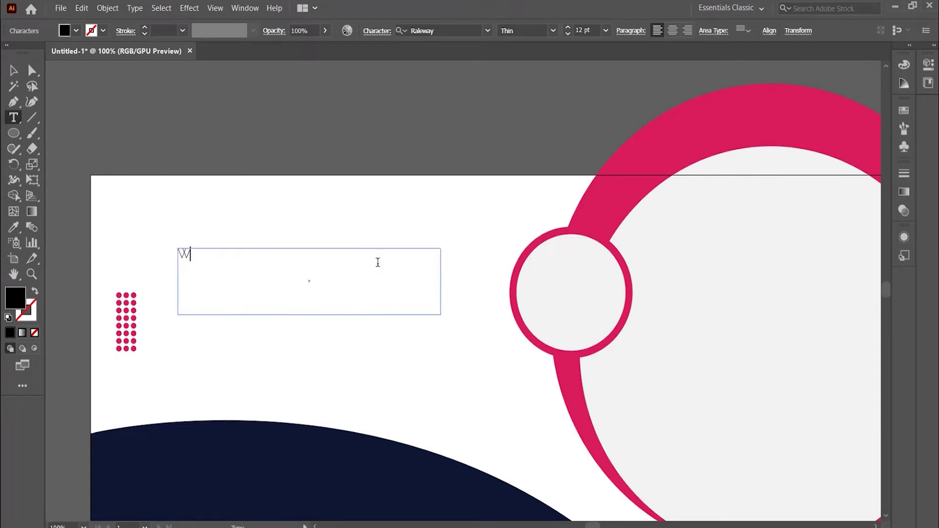
{"action": "key", "text": "ctrl+a"}
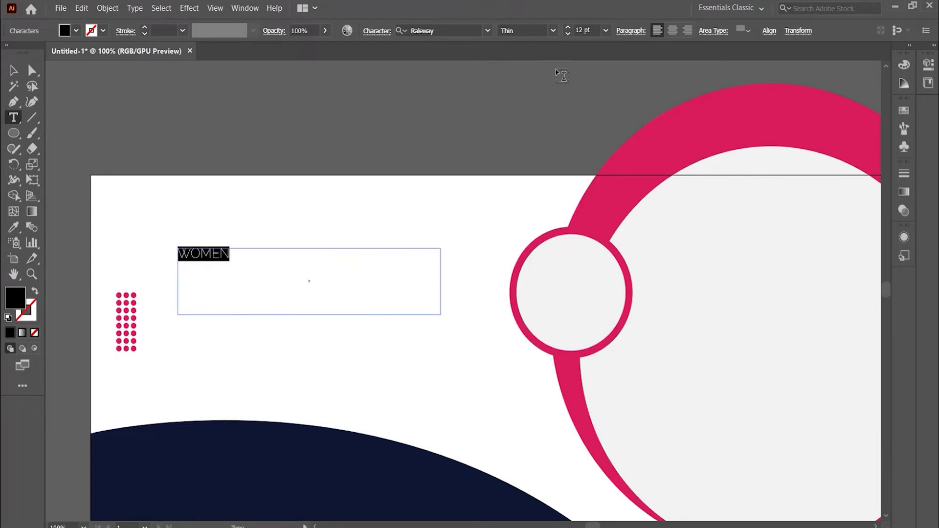
Set the selected WOMEN text to SemiBold at 30 pt
{"action": "left_click", "coordinate": [552, 30]}
{"action": "left_click", "coordinate": [524, 117]}
{"action": "left_click", "coordinate": [567, 28]}
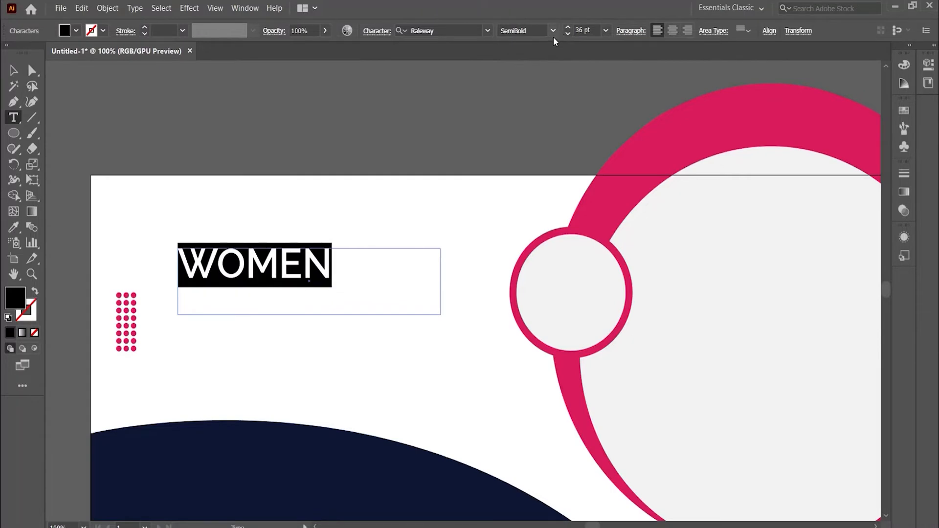
{"action": "left_click", "coordinate": [568, 34]}
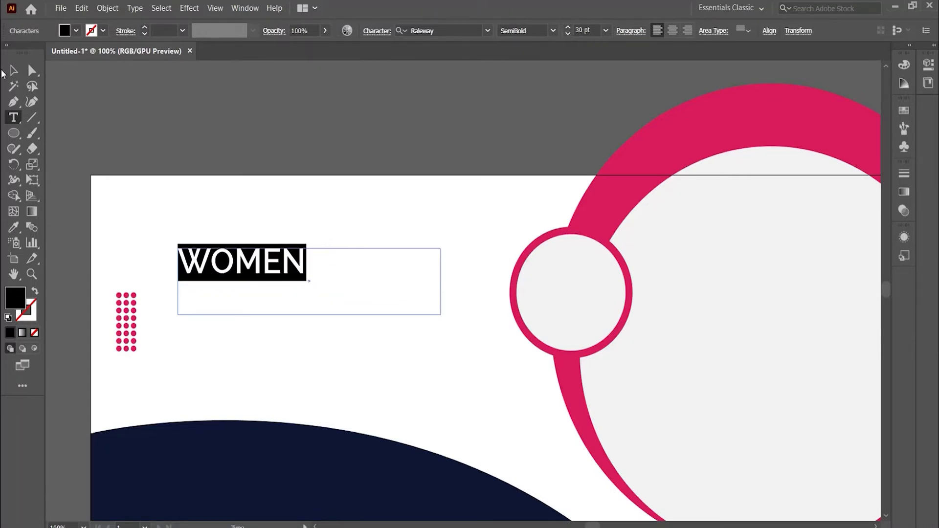
Shorten the WOMEN text frame to fit the word and colour it with pink sampled from the large ring
{"action": "key", "text": "Escape"}
{"action": "left_click_drag", "start_coordinate": [308, 316], "coordinate": [277, 307]}
{"action": "key", "text": "i"}
{"action": "left_click", "coordinate": [603, 208]}
Duplicate the WOMEN heading directly below the original and replace the copy's text with COLLECTION
{"action": "key", "text": "v"}
{"action": "double_click", "coordinate": [251, 306]}
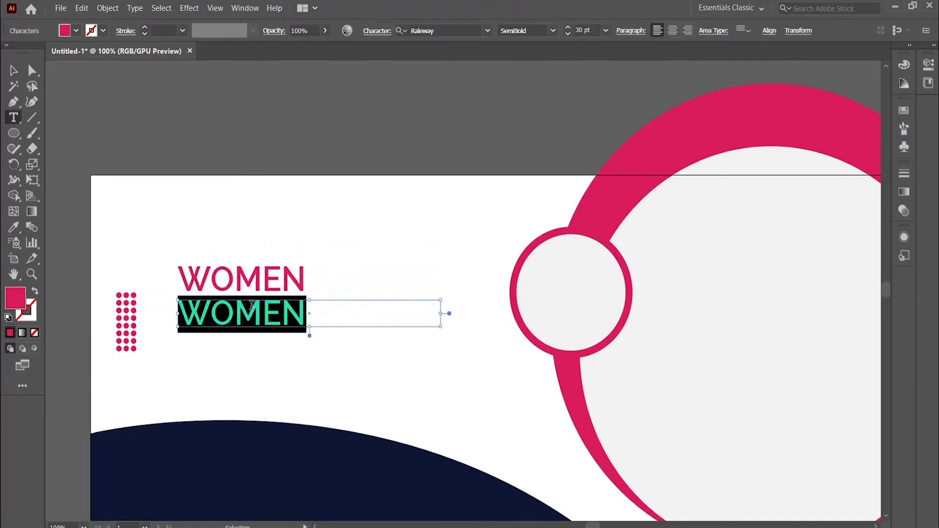
{"action": "type", "text": "COLLECTION"}
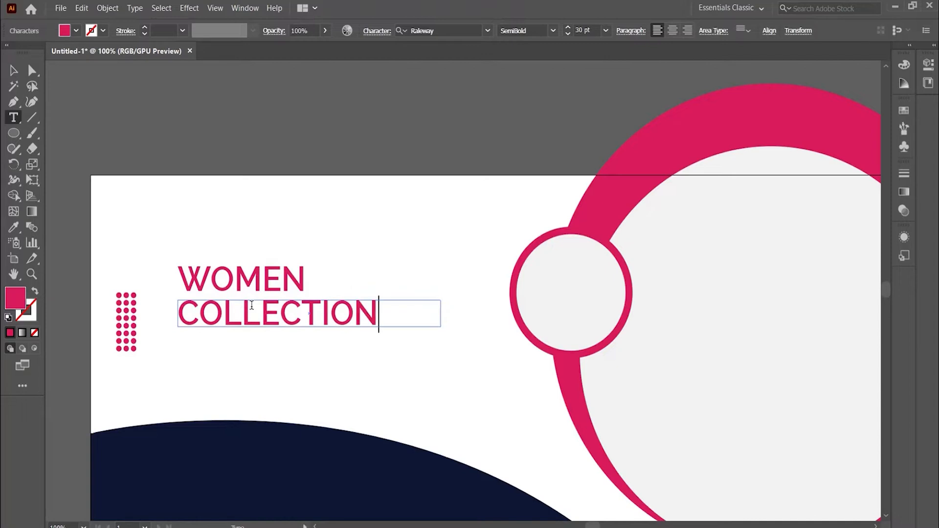
Colour COLLECTION with navy sampled from the curve and set its font style to ExtraBold
{"action": "key", "text": "ctrl+a"}
{"action": "left_click", "coordinate": [14, 226]}
{"action": "left_click", "coordinate": [143, 450]}
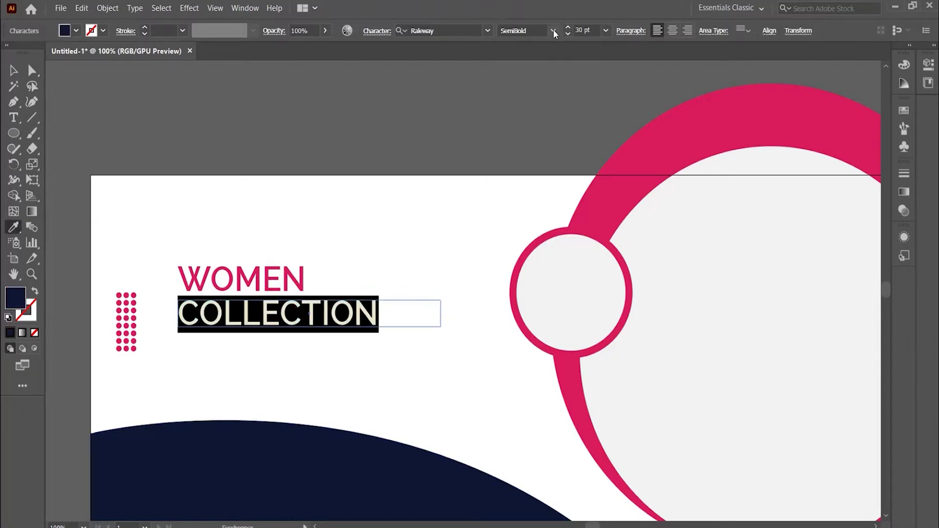
{"action": "left_click", "coordinate": [553, 30]}
{"action": "left_click", "coordinate": [530, 146]}
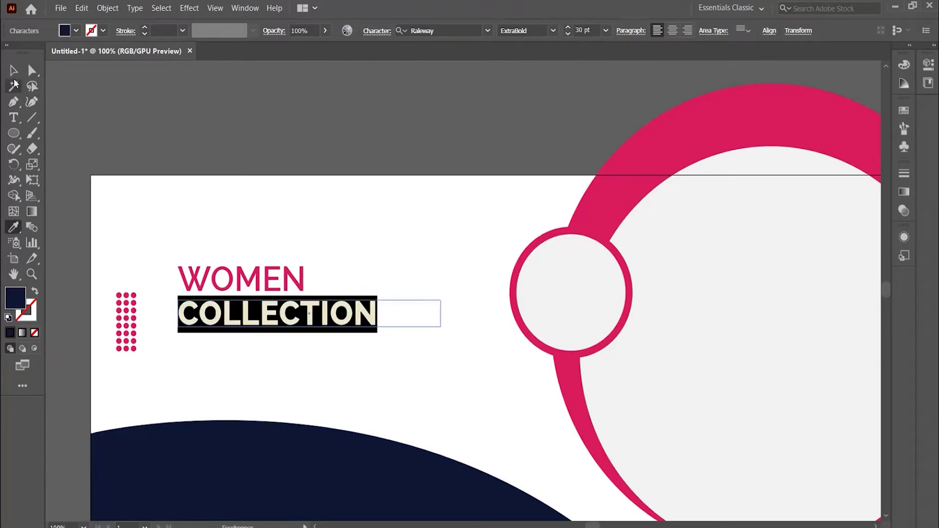
{"action": "key", "text": "Escape"}
Increase COLLECTION to 36 pt and fit its text frame height to the word
{"action": "left_click_drag", "start_coordinate": [410, 354], "coordinate": [398, 324]}
{"action": "left_click", "coordinate": [351, 283]}
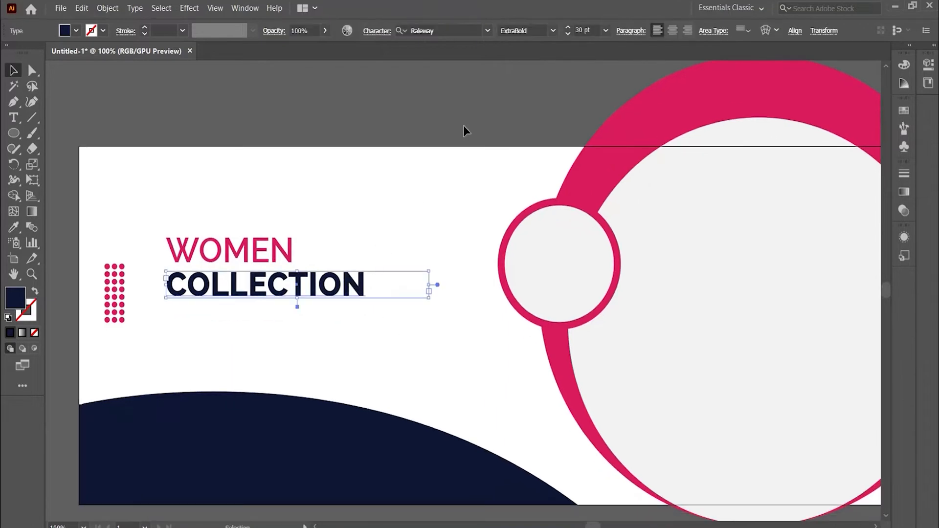
{"action": "left_click", "coordinate": [568, 28]}
{"action": "double_click", "coordinate": [297, 307]}
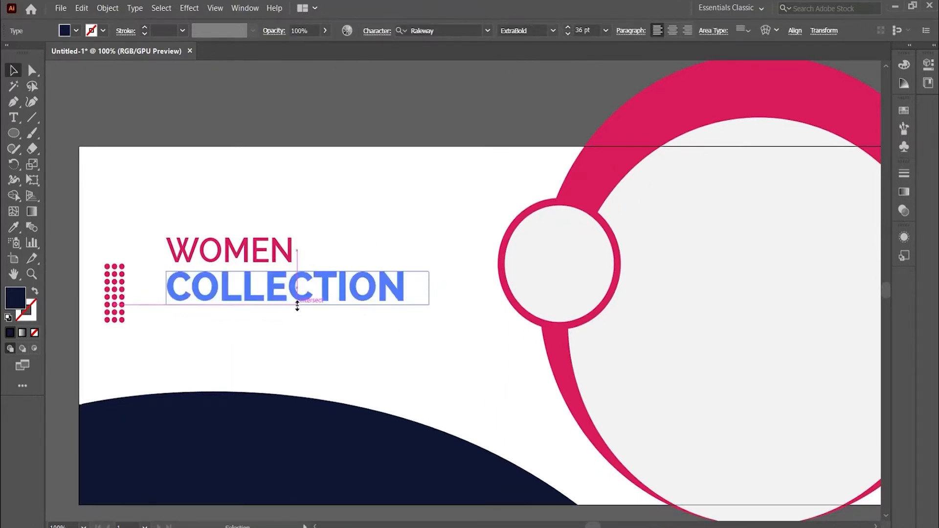
{"action": "left_click", "coordinate": [307, 327]}
Place a copy of the WOMEN heading directly below COLLECTION
{"action": "left_click_drag", "start_coordinate": [343, 337], "coordinate": [347, 296]}
{"action": "left_click_drag", "start_coordinate": [252, 250], "coordinate": [251, 292]}
{"action": "key", "text": "ctrl+z"}
{"action": "left_click_drag", "start_coordinate": [249, 210], "coordinate": [250, 284]}
Set the lower WOMEN copy to Regular at 24 pt and replace its text with Huge Sale Offer
{"action": "left_click", "coordinate": [553, 30]}
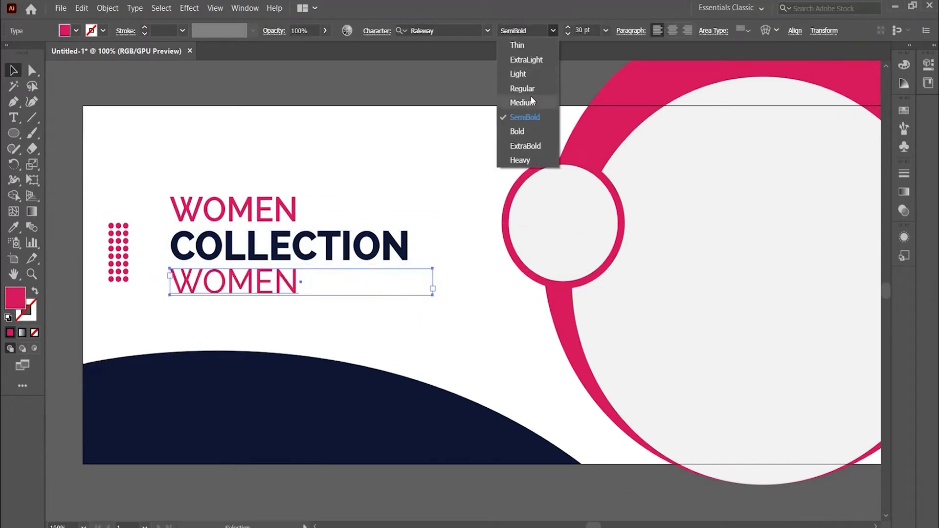
{"action": "left_click", "coordinate": [526, 88]}
{"action": "left_click", "coordinate": [567, 33]}
{"action": "left_click", "coordinate": [566, 32]}
{"action": "left_click", "coordinate": [566, 33]}
{"action": "left_click", "coordinate": [566, 32]}
{"action": "left_click", "coordinate": [567, 33]}
{"action": "left_click", "coordinate": [567, 33]}
{"action": "double_click", "coordinate": [248, 285]}
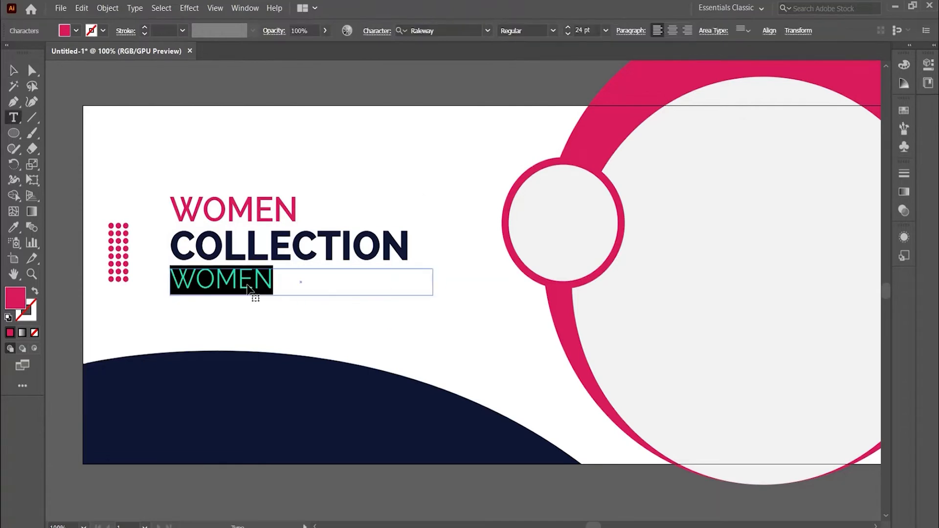
{"action": "type", "text": "huge Sale Offer"}
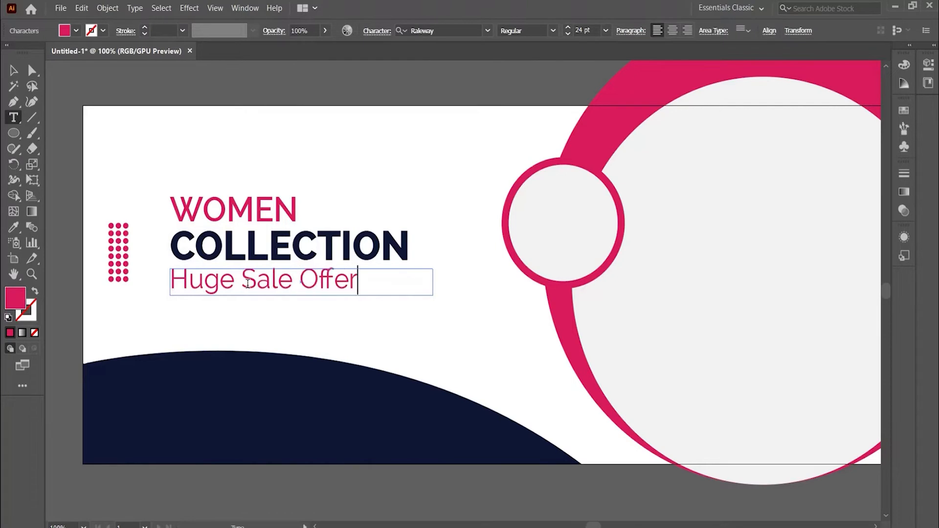
Change the Huge Sale Offer line to the Roboto font in the Black style
{"action": "key", "text": "ctrl+a"}
{"action": "left_click", "coordinate": [441, 31]}
{"action": "type", "text": "ro"}
{"action": "key", "text": "Return"}
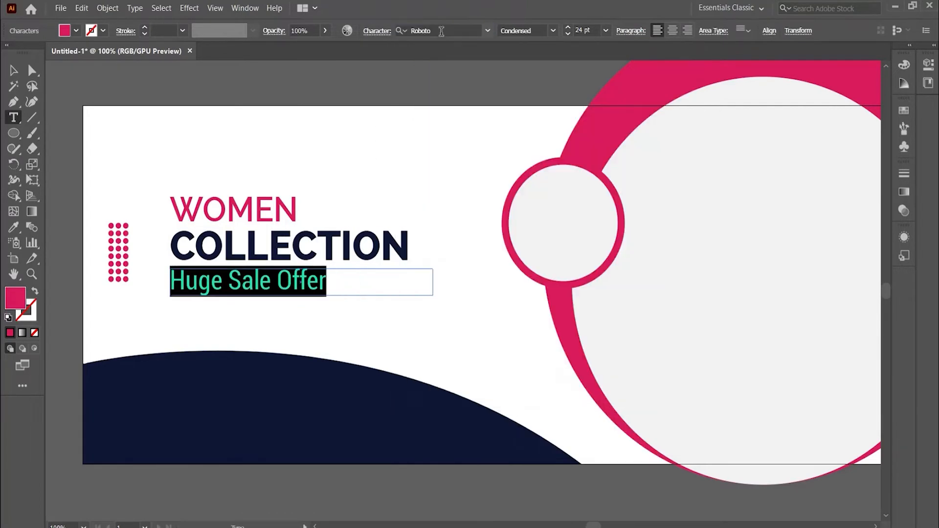
{"action": "left_click", "coordinate": [552, 30]}
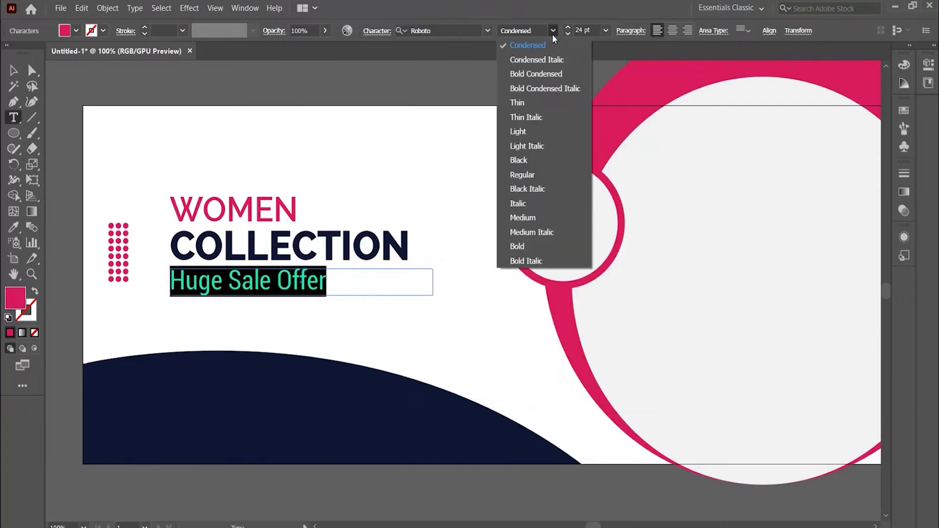
{"action": "left_click", "coordinate": [518, 159]}
{"action": "left_click", "coordinate": [295, 286]}
{"action": "left_click", "coordinate": [14, 71]}
{"action": "left_click", "coordinate": [200, 113]}
Duplicate the Huge Sale Offer line just below itself and fill the copy with a dark grey swatch
{"action": "left_click_drag", "start_coordinate": [391, 324], "coordinate": [391, 297]}
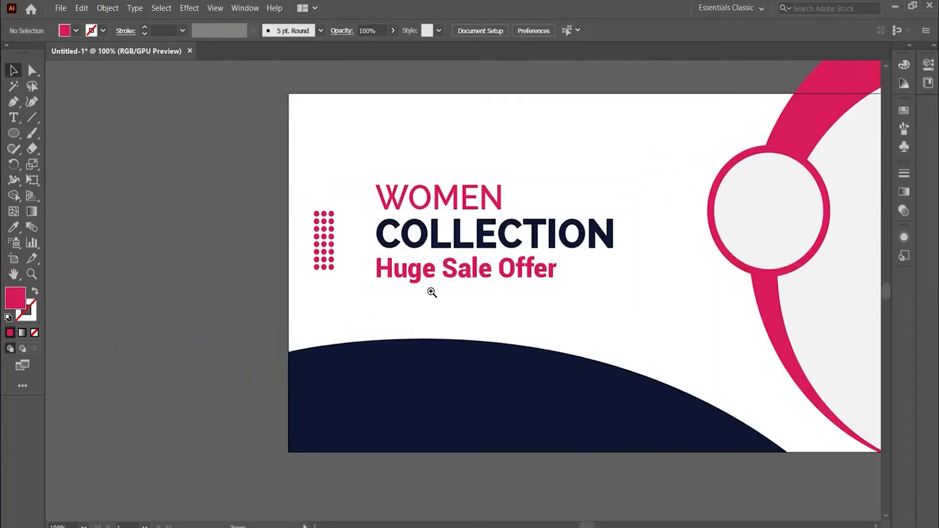
{"action": "left_click", "coordinate": [430, 294], "text": "ctrl"}
{"action": "left_click_drag", "start_coordinate": [325, 185], "coordinate": [328, 227]}
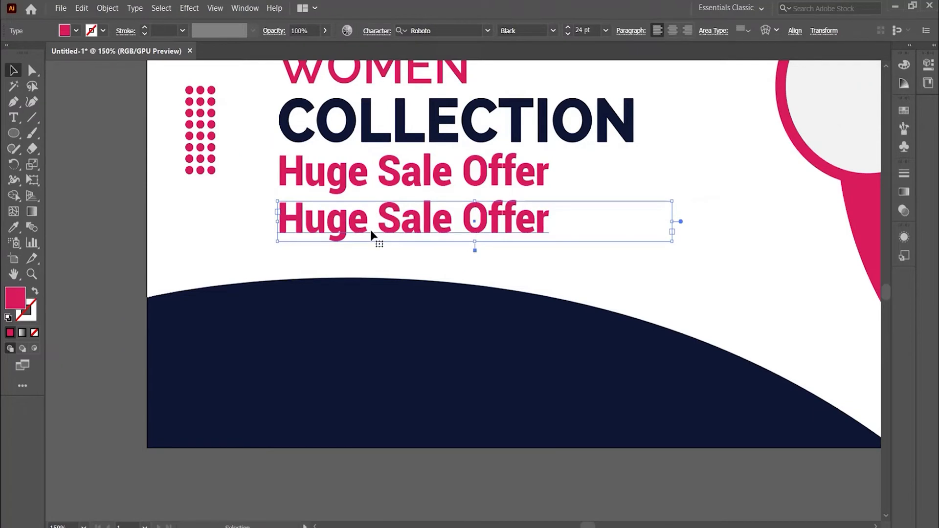
{"action": "left_click", "coordinate": [64, 31]}
{"action": "left_click", "coordinate": [28, 92]}
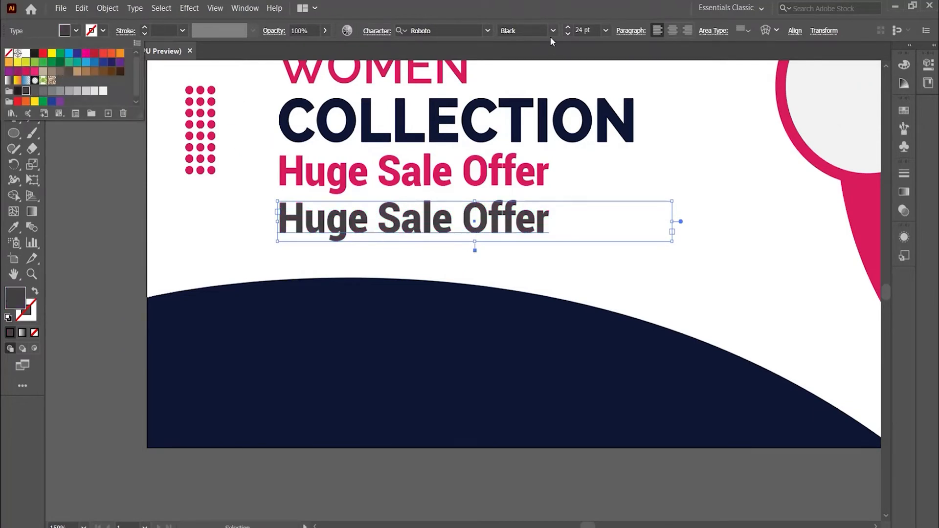
Set the dark grey Huge Sale Offer copy to Regular at 12 pt
{"action": "left_click", "coordinate": [542, 32]}
{"action": "left_click", "coordinate": [529, 178]}
{"action": "double_click", "coordinate": [578, 30]}
{"action": "type", "text": "12"}
{"action": "left_click", "coordinate": [611, 214]}
Replace the dark grey copy's text with "Write details of your product you want to add"
{"action": "key", "text": "t"}
{"action": "left_click", "coordinate": [384, 212]}
{"action": "key", "text": "ctrl+a"}
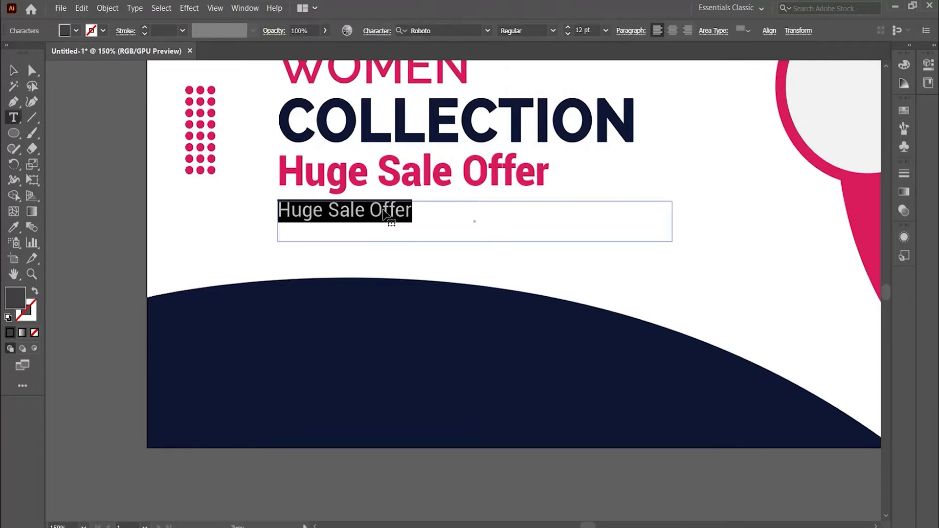
{"action": "type", "text": "Write details of"}
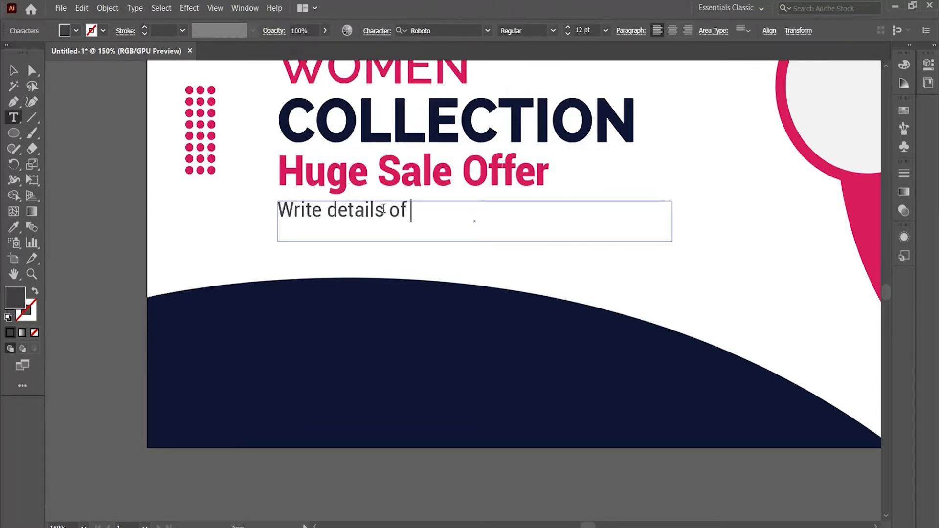
{"action": "type", "text": " your product you want to add"}
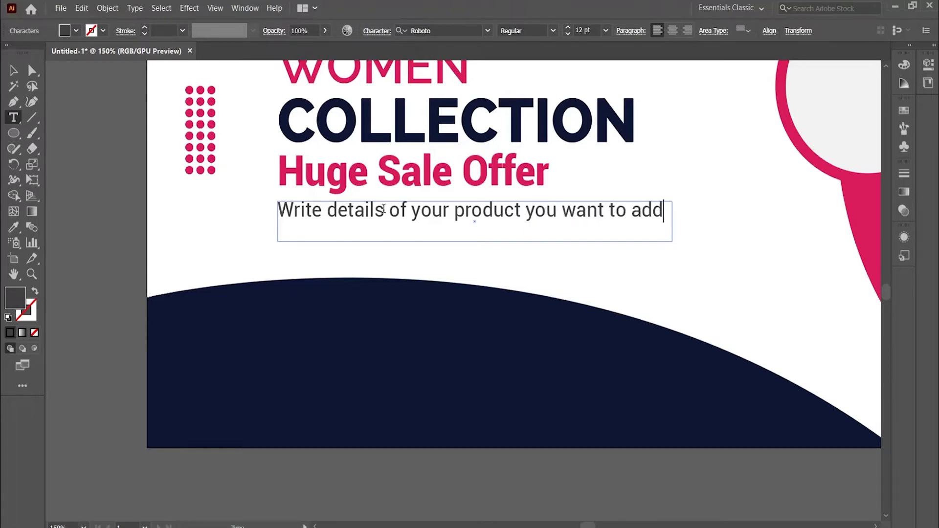
{"action": "key", "text": "Escape"}
{"action": "left_click", "coordinate": [453, 273]}
Select the four text lines together with the dot pattern and move them slightly down on the artboard
{"action": "key", "text": "ctrl+minus"}
{"action": "key", "text": "ctrl+minus"}
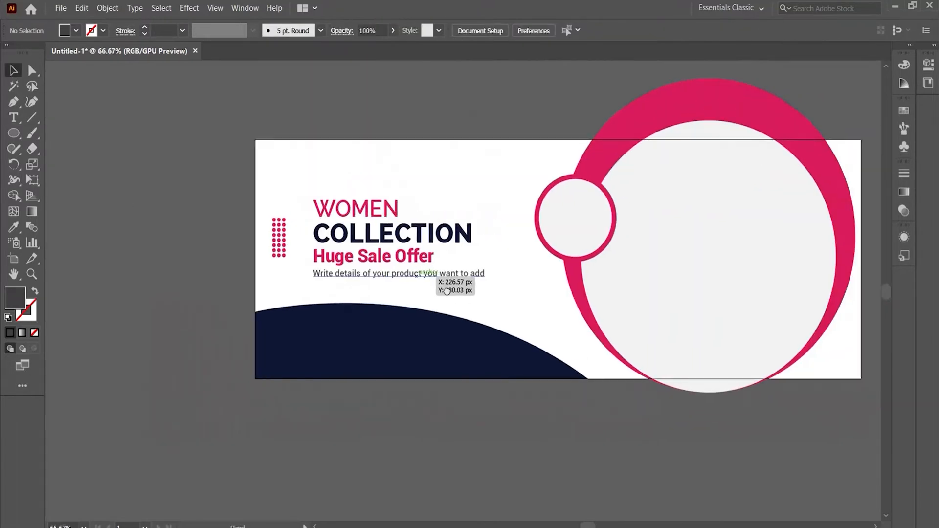
{"action": "left_click_drag", "start_coordinate": [255, 175], "coordinate": [367, 286]}
{"action": "key", "text": "Down"}
{"action": "key", "text": "Down"}
{"action": "key", "text": "Down"}
{"action": "key", "text": "Down"}
{"action": "key", "text": "Down"}
{"action": "key", "text": "Down"}
{"action": "key", "text": "Down"}
{"action": "key", "text": "Down"}
{"action": "key", "text": "Down"}
{"action": "key", "text": "Down"}
{"action": "key", "text": "Down"}
{"action": "key", "text": "Down"}
{"action": "key", "text": "Down"}
{"action": "key", "text": "Down"}
{"action": "key", "text": "Down"}
{"action": "key", "text": "Down"}
{"action": "key", "text": "Down"}
{"action": "key", "text": "Down"}
{"action": "key", "text": "Down"}
{"action": "key", "text": "Down"}
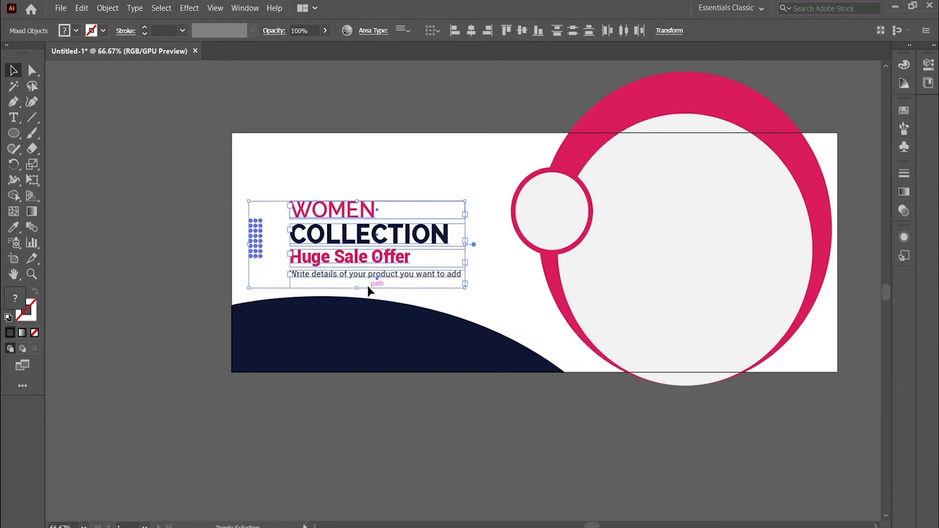
{"action": "left_click", "coordinate": [436, 186]}
Add a small text area in the white space above the headings containing 50%
{"action": "key", "text": "ctrl+plus"}
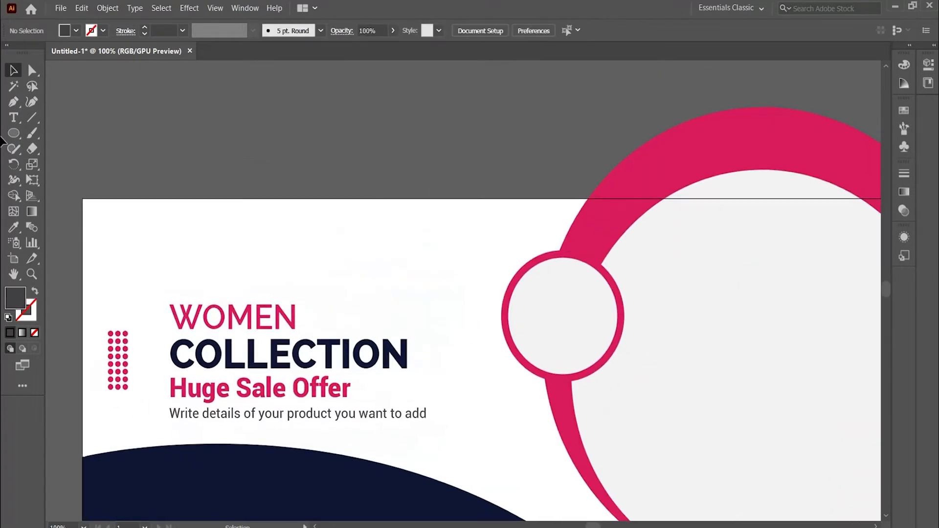
{"action": "key", "text": "t"}
{"action": "left_click_drag", "start_coordinate": [303, 208], "coordinate": [388, 276]}
{"action": "type", "text": "50%"}
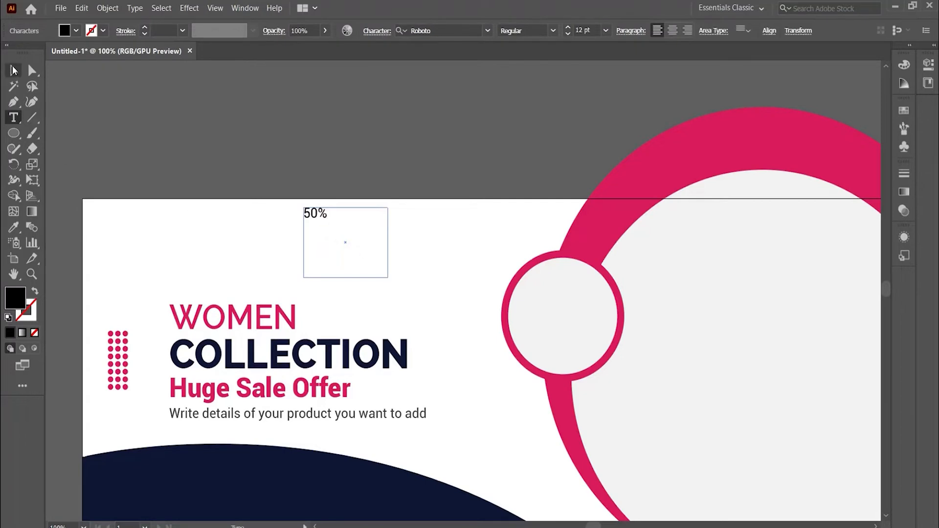
Apply the pink Roboto Black 24 pt formatting sampled from Huge Sale Offer to the 50% text
{"action": "left_click", "coordinate": [14, 71]}
{"action": "key", "text": "i"}
{"action": "left_click", "coordinate": [289, 386]}
{"action": "key", "text": "v"}
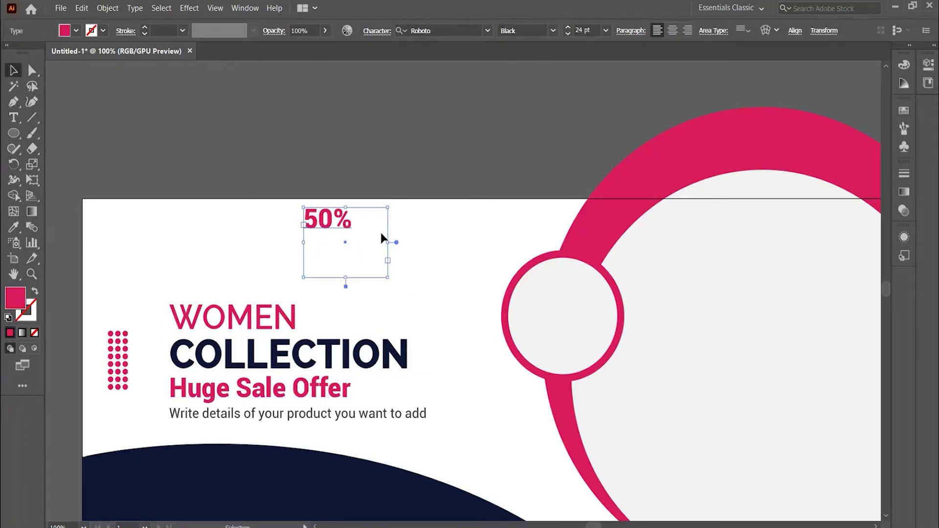
Centre-align the 50% paragraph and align its text area to the centre of the small light grey circle
{"action": "left_click", "coordinate": [672, 31]}
{"action": "left_click", "coordinate": [580, 303], "text": "shift"}
{"action": "left_click", "coordinate": [470, 31]}
{"action": "left_click", "coordinate": [522, 31]}
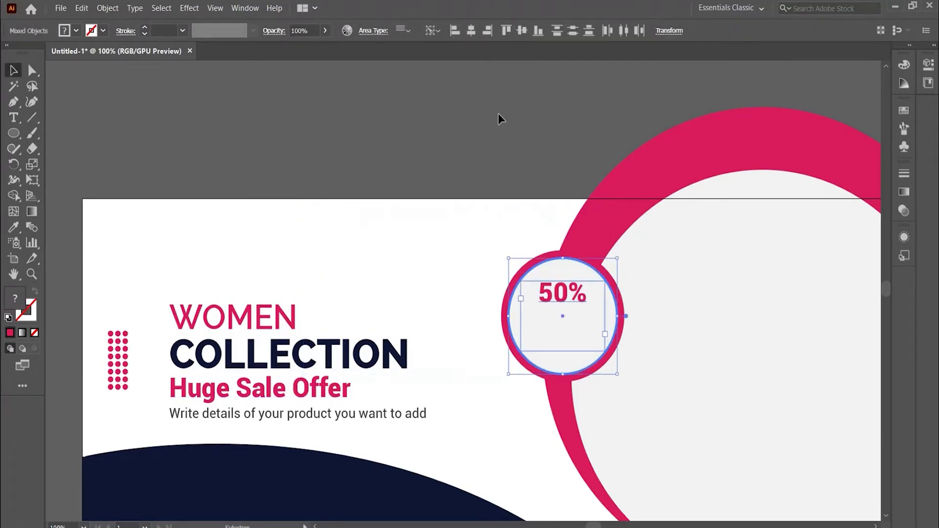
{"action": "left_click", "coordinate": [498, 120]}
Shorten the 50% text frame, position it in the middle of the small circle and place a copy above it
{"action": "key", "text": "ctrl+plus"}
{"action": "left_click_drag", "start_coordinate": [733, 292], "coordinate": [574, 224]}
{"action": "left_click", "coordinate": [452, 229]}
{"action": "left_click_drag", "start_coordinate": [447, 313], "coordinate": [447, 238]}
{"action": "scroll", "coordinate": [568, 29], "scroll_direction": "up", "scroll_amount": 9}
{"action": "left_click_drag", "start_coordinate": [447, 303], "coordinate": [448, 285]}
{"action": "left_click_drag", "start_coordinate": [464, 248], "coordinate": [439, 217]}
{"action": "key", "text": "ctrl+shift+a"}
Set the upper 50% copy to 12 pt and replace its text with UP TO
{"action": "double_click", "coordinate": [580, 30]}
{"action": "type", "text": "12"}
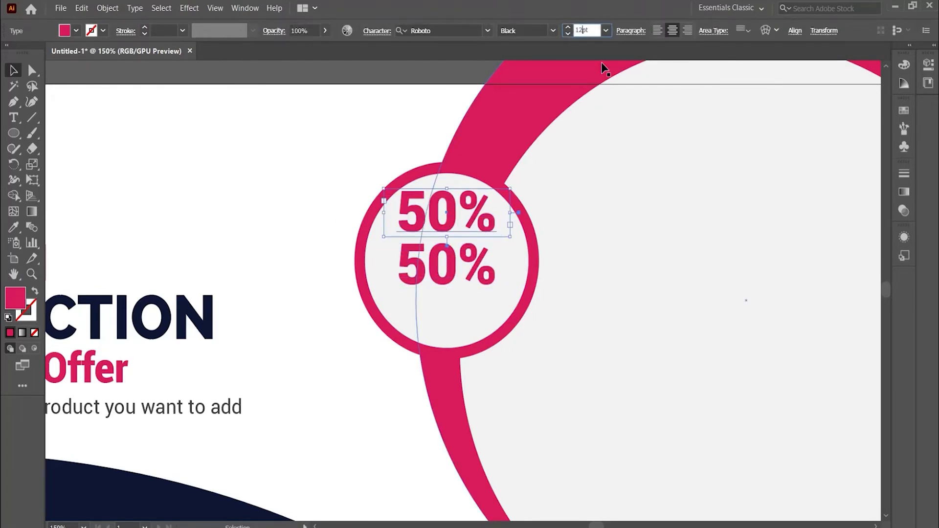
{"action": "key", "text": "Return"}
{"action": "double_click", "coordinate": [439, 197]}
{"action": "key", "text": "ctrl+a"}
{"action": "type", "text": "U"}
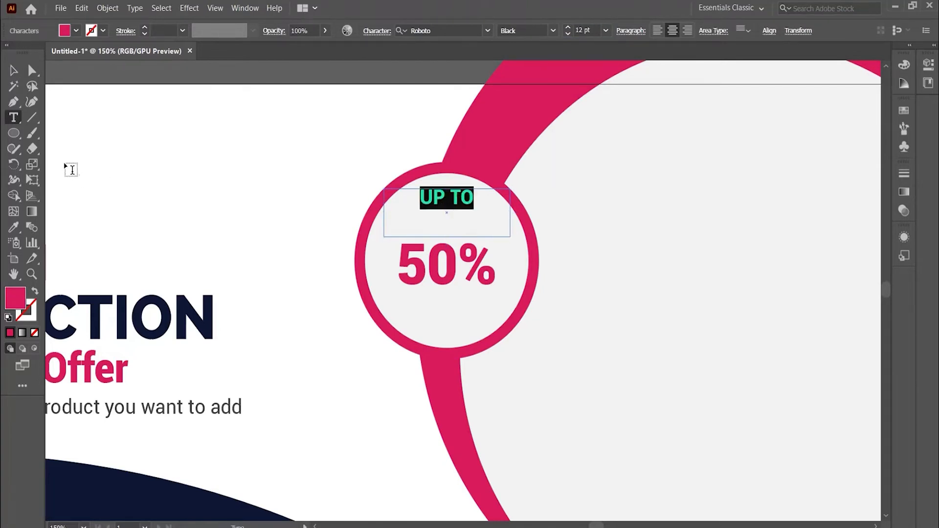
Colour the UP TO text with navy sampled from the curve
{"action": "left_click", "coordinate": [89, 481]}
{"action": "left_click", "coordinate": [13, 71]}
{"action": "left_click", "coordinate": [288, 162]}
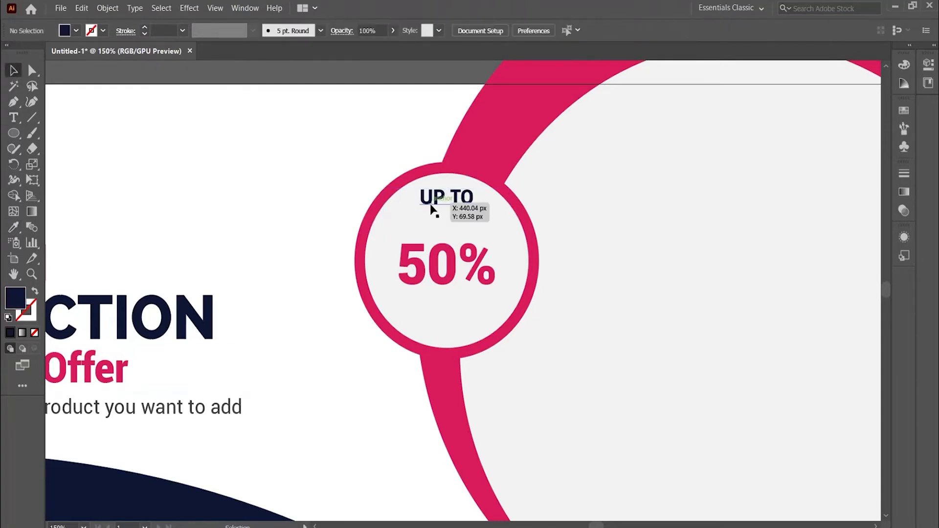
Duplicate UP TO below the 50% text and change the copy's text to OFF
{"action": "left_click_drag", "start_coordinate": [439, 223], "coordinate": [441, 312]}
{"action": "double_click", "coordinate": [440, 308]}
{"action": "key", "text": "ctrl+a"}
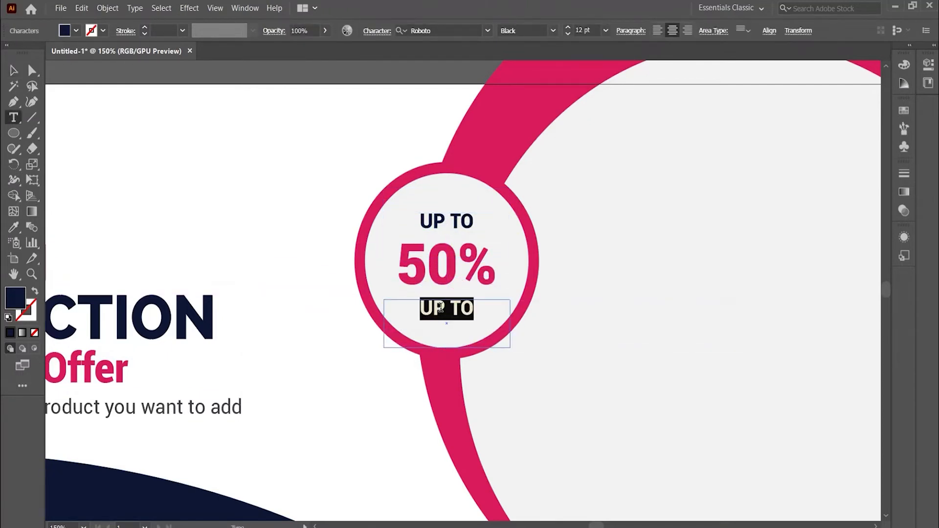
{"action": "left_click", "coordinate": [288, 195]}
Shift the texts inside the small circle slightly up to tighten the spacing between their lines
{"action": "scroll", "coordinate": [464, 288], "scroll_direction": "down", "scroll_amount": 3}
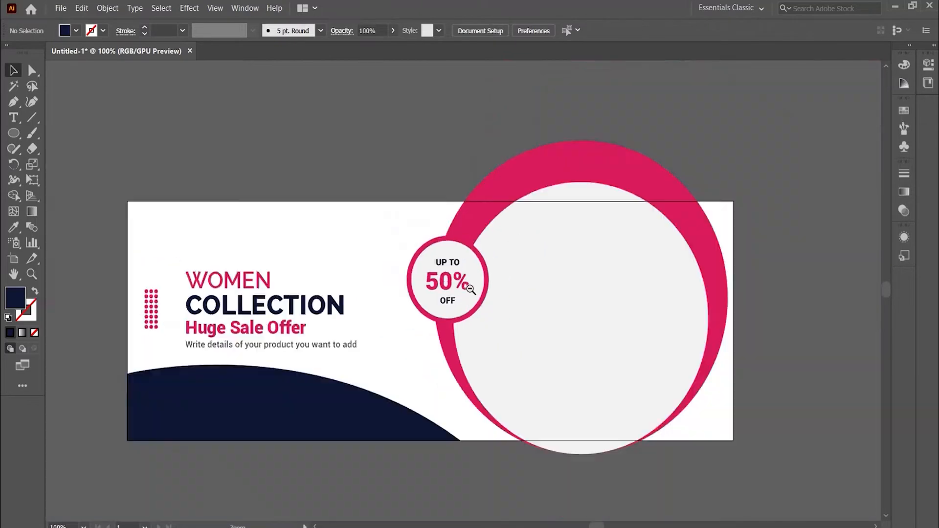
{"action": "scroll", "coordinate": [459, 293], "scroll_direction": "up", "scroll_amount": 4}
{"action": "left_click_drag", "start_coordinate": [443, 264], "coordinate": [443, 258]}
{"action": "left_click_drag", "start_coordinate": [425, 311], "coordinate": [424, 299]}
{"action": "left_click", "coordinate": [185, 280]}
Convert the UP TO, 50% and OFF texts to outlines and enlarge them slightly together
{"action": "left_click", "coordinate": [403, 299]}
{"action": "left_click", "coordinate": [401, 247], "text": "shift"}
{"action": "left_click", "coordinate": [416, 194], "text": "shift"}
{"action": "right_click", "coordinate": [417, 195]}
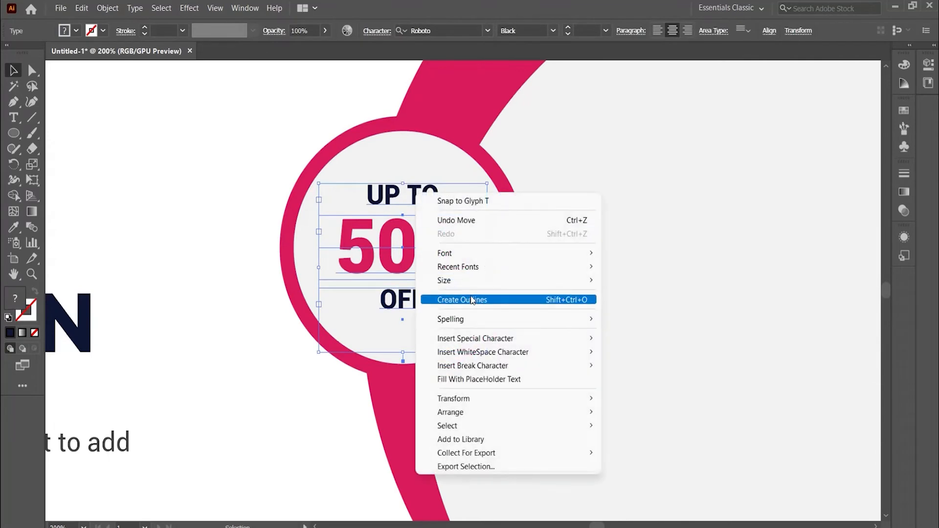
{"action": "left_click", "coordinate": [472, 301]}
{"action": "left_click_drag", "start_coordinate": [468, 248], "coordinate": [475, 251]}
Try to centre the ungrouped outlined texts horizontally and vertically on the inner light grey circle, and undo the alignment
{"action": "left_click", "coordinate": [487, 226], "text": "shift"}
{"action": "left_click", "coordinate": [487, 226]}
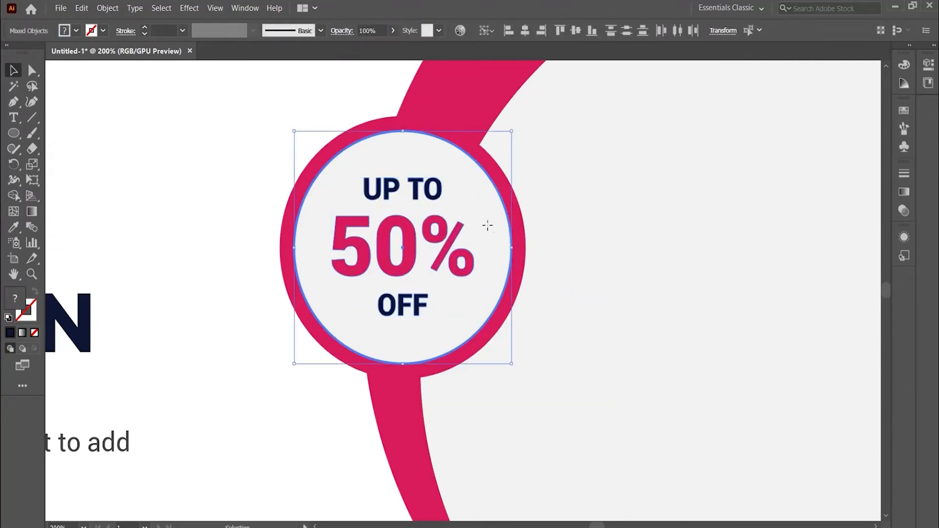
{"action": "left_click", "coordinate": [525, 32]}
{"action": "left_click", "coordinate": [576, 32]}
{"action": "key", "text": "ctrl+z"}
Group the outlined UP TO, 50% and OFF texts and centre the group within the light grey circle
{"action": "left_click", "coordinate": [553, 184]}
{"action": "left_click", "coordinate": [407, 185]}
{"action": "left_click", "coordinate": [392, 190]}
{"action": "left_click", "coordinate": [394, 234], "text": "shift"}
{"action": "left_click", "coordinate": [389, 305], "text": "shift"}
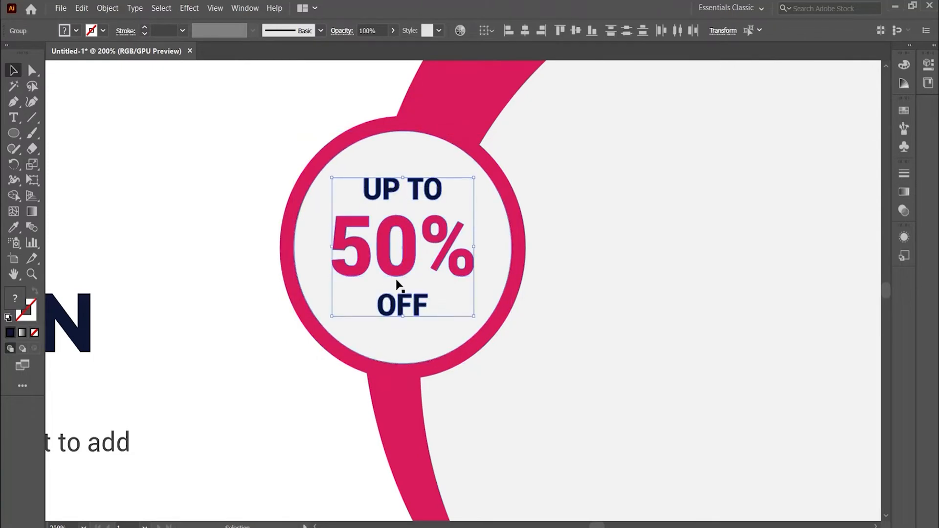
{"action": "right_click", "coordinate": [411, 239]}
{"action": "left_click", "coordinate": [443, 338]}
{"action": "left_click", "coordinate": [427, 151], "text": "shift"}
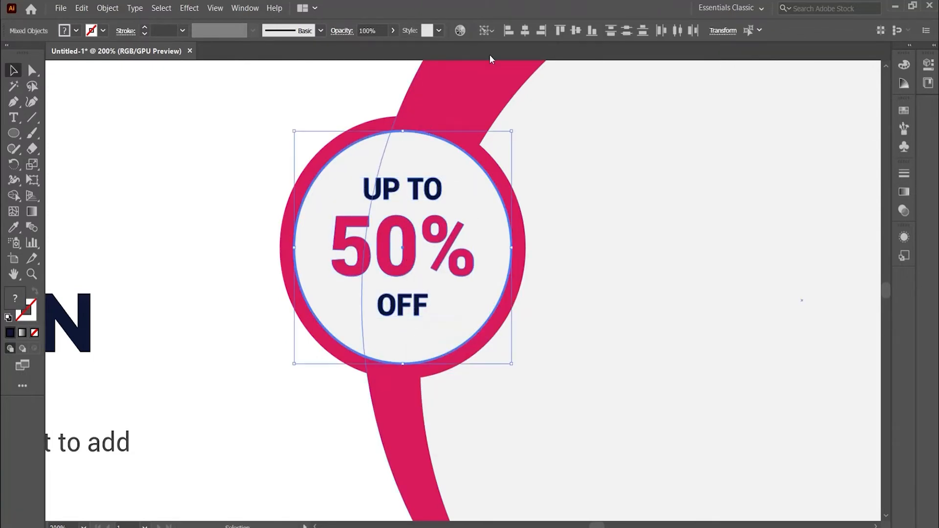
{"action": "left_click", "coordinate": [227, 168]}
{"action": "scroll", "coordinate": [453, 292], "scroll_direction": "down", "scroll_amount": 5}
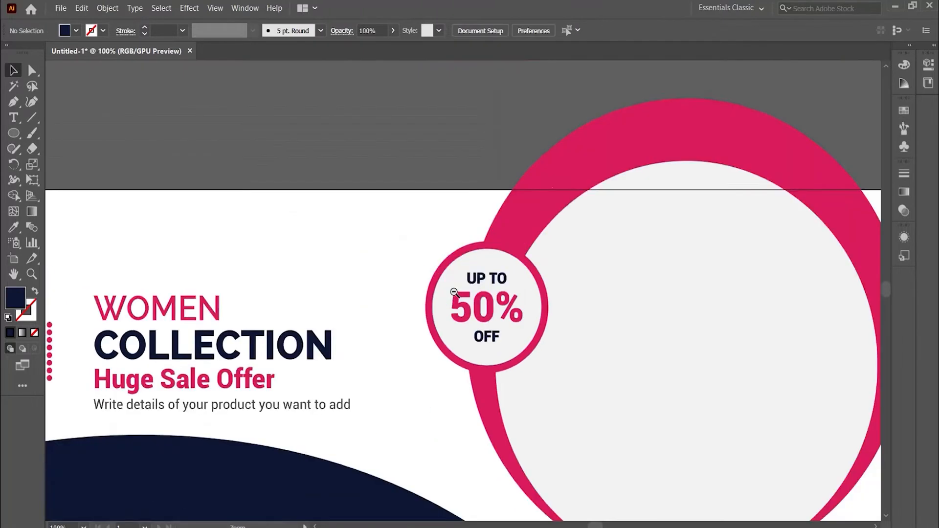
Draw a small fully rounded rectangle on the navy curve and fill it with the pink sampled from the badge ring
{"action": "left_click", "coordinate": [491, 325]}
{"action": "left_click", "coordinate": [619, 336]}
{"action": "scroll", "coordinate": [409, 293], "scroll_direction": "up", "scroll_amount": 2}
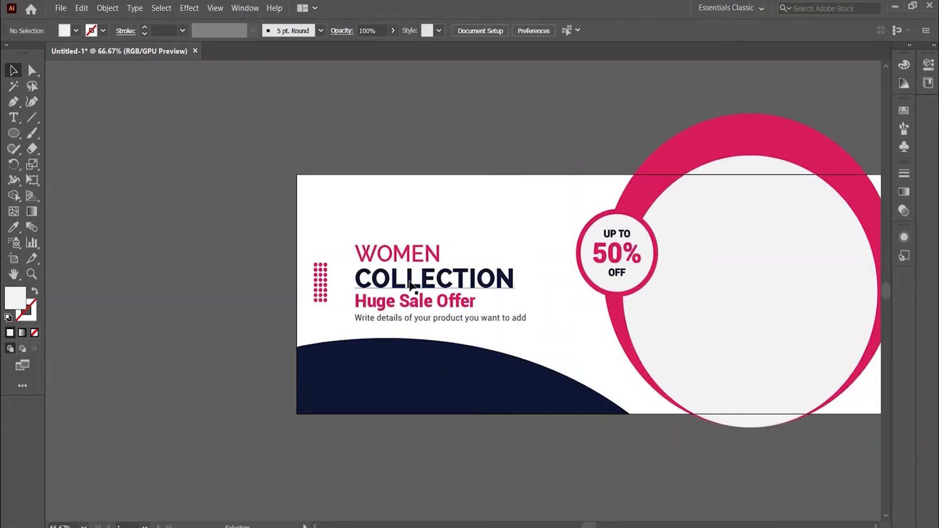
{"action": "left_click_drag", "start_coordinate": [17, 133], "coordinate": [83, 150]}
{"action": "left_click", "coordinate": [385, 350], "text": "ctrl"}
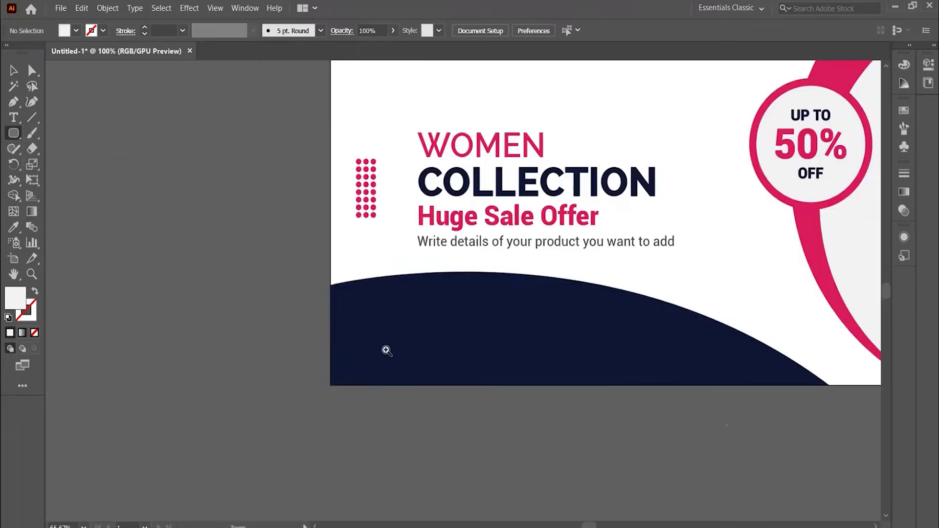
{"action": "left_click_drag", "start_coordinate": [387, 304], "coordinate": [471, 311]}
{"action": "key", "text": "i"}
{"action": "left_click", "coordinate": [826, 274]}
{"action": "key", "text": "v"}
{"action": "left_click", "coordinate": [567, 367]}
{"action": "left_click", "coordinate": [482, 352]}
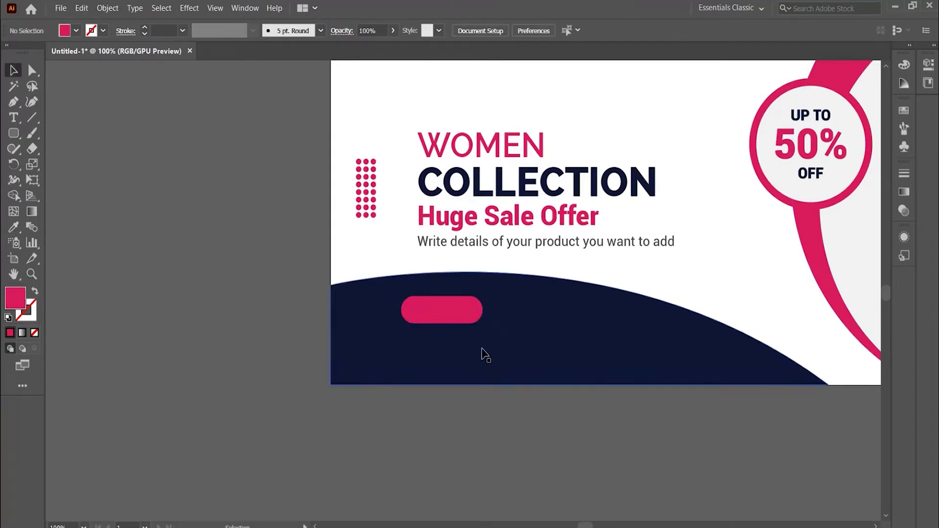
Duplicate the Huge Sale Offer text just above the pink pill shape and change the copy's wording to "Shop Now"
{"action": "scroll", "coordinate": [484, 318], "scroll_direction": "up", "scroll_amount": 2}
{"action": "left_click_drag", "start_coordinate": [381, 153], "coordinate": [342, 272]}
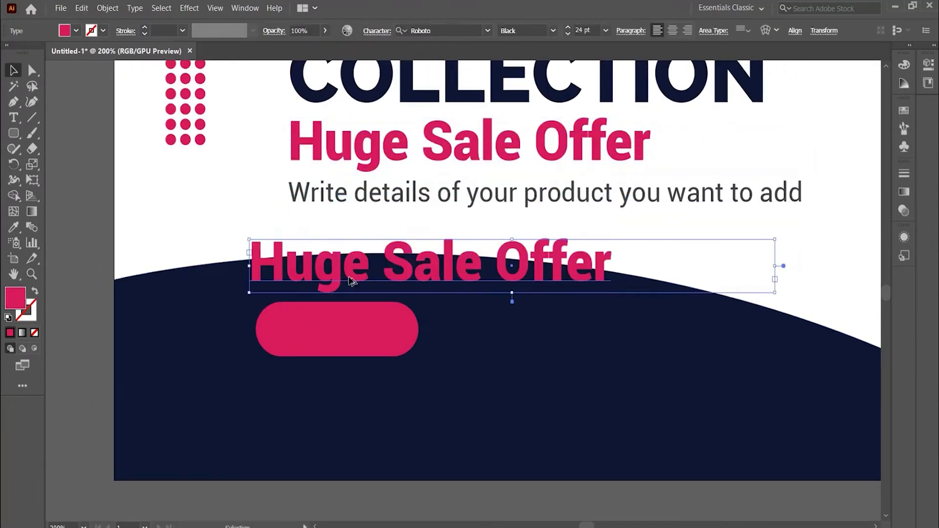
{"action": "triple_click", "coordinate": [361, 265]}
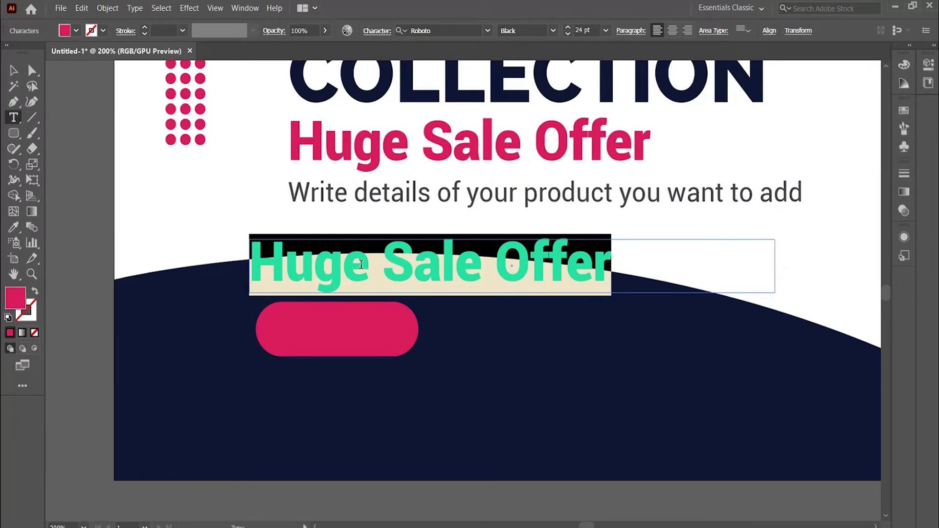
{"action": "type", "text": "SHop Now"}
{"action": "key", "text": "ctrl+a"}
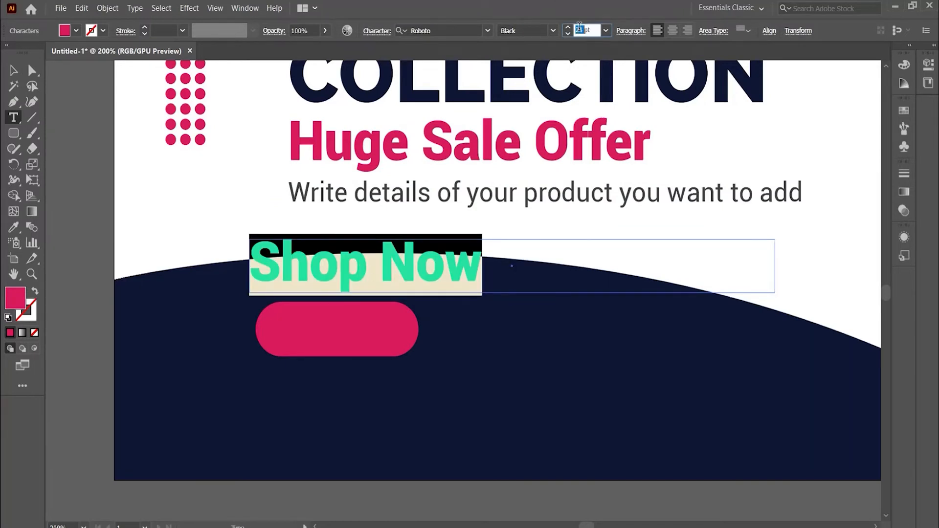
Set the Shop Now text to 12 pt with centred paragraph alignment
{"action": "key", "text": "Return"}
{"action": "key", "text": "ctrl+shift+c"}
{"action": "left_click", "coordinate": [11, 71]}
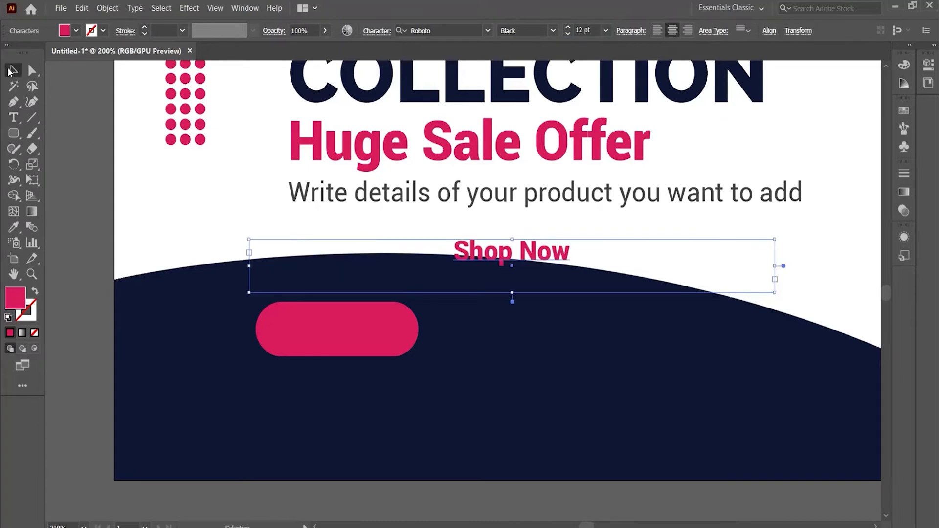
Centre the Shop Now text frame horizontally and vertically on the pink pill shape
{"action": "left_click", "coordinate": [289, 337], "text": "shift"}
{"action": "left_click", "coordinate": [470, 30]}
{"action": "left_click", "coordinate": [522, 31]}
{"action": "key", "text": "ctrl+z"}
{"action": "key", "text": "ctrl+z"}
{"action": "key", "text": "ctrl+z"}
{"action": "key", "text": "ctrl+z"}
{"action": "key", "text": "ctrl+z"}
{"action": "key", "text": "ctrl+z"}
{"action": "left_click", "coordinate": [333, 323]}
{"action": "left_click", "coordinate": [384, 278], "text": "shift"}
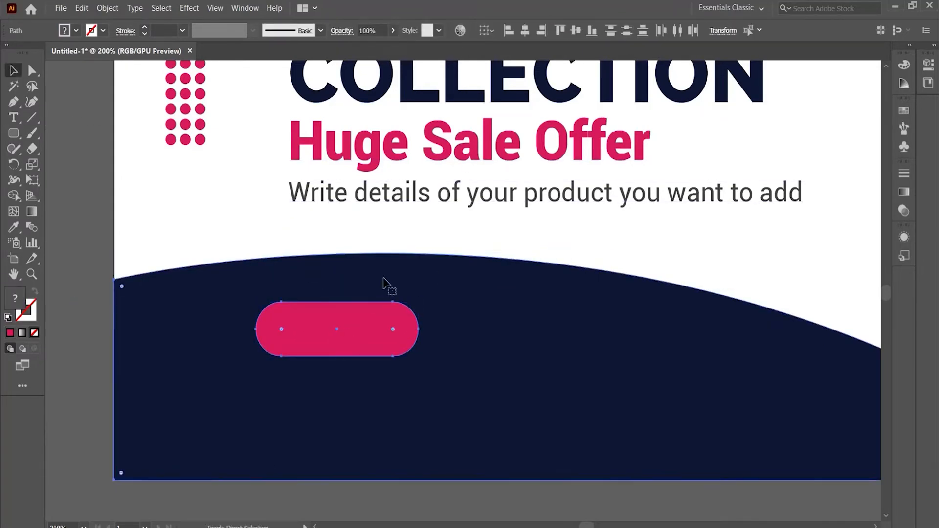
{"action": "left_click", "coordinate": [372, 484]}
{"action": "left_click", "coordinate": [354, 332]}
{"action": "left_click", "coordinate": [354, 315]}
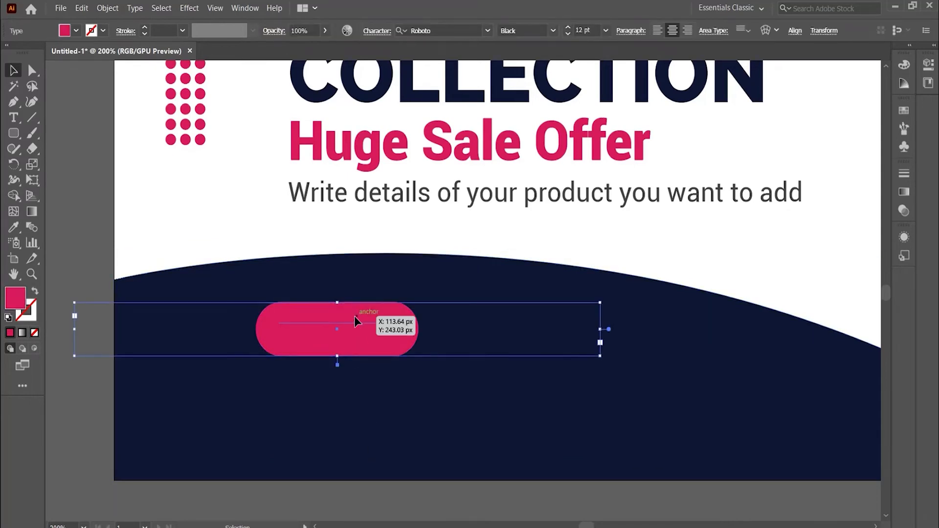
Recolour the Shop Now text white and shrink its frame to the pill's width, lowering it to centre the words
{"action": "key", "text": "i"}
{"action": "left_click", "coordinate": [286, 237]}
{"action": "key", "text": "v"}
{"action": "left_click_drag", "start_coordinate": [337, 303], "coordinate": [338, 318]}
{"action": "left_click_drag", "start_coordinate": [600, 336], "coordinate": [421, 338]}
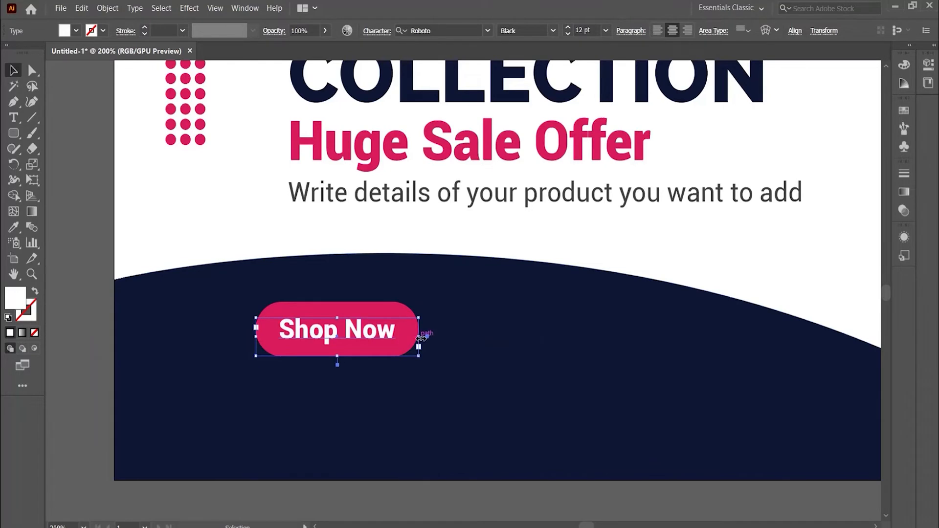
Duplicate the Shop Now text below the button and give the copy the Regular weight and left alignment
{"action": "left_click", "coordinate": [540, 229]}
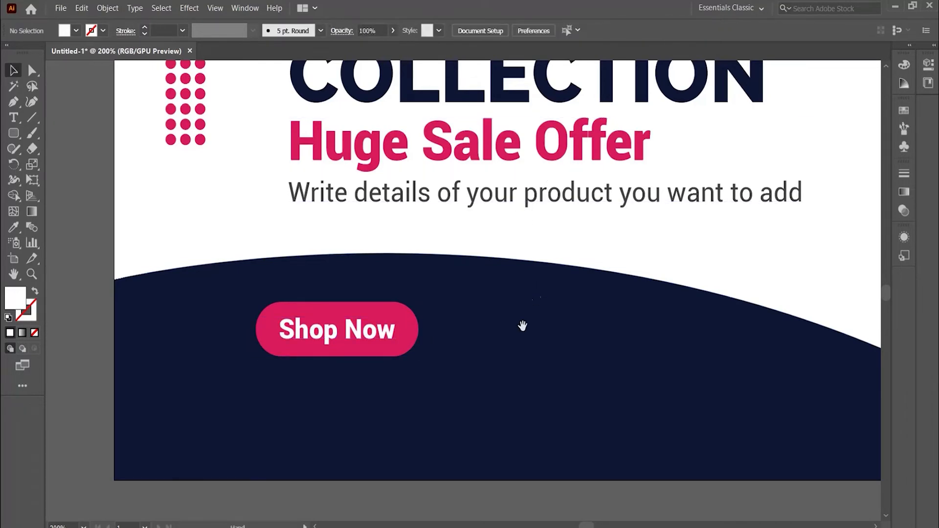
{"action": "scroll", "coordinate": [484, 308], "scroll_direction": "down", "scroll_amount": 3}
{"action": "left_click_drag", "start_coordinate": [381, 262], "coordinate": [444, 344]}
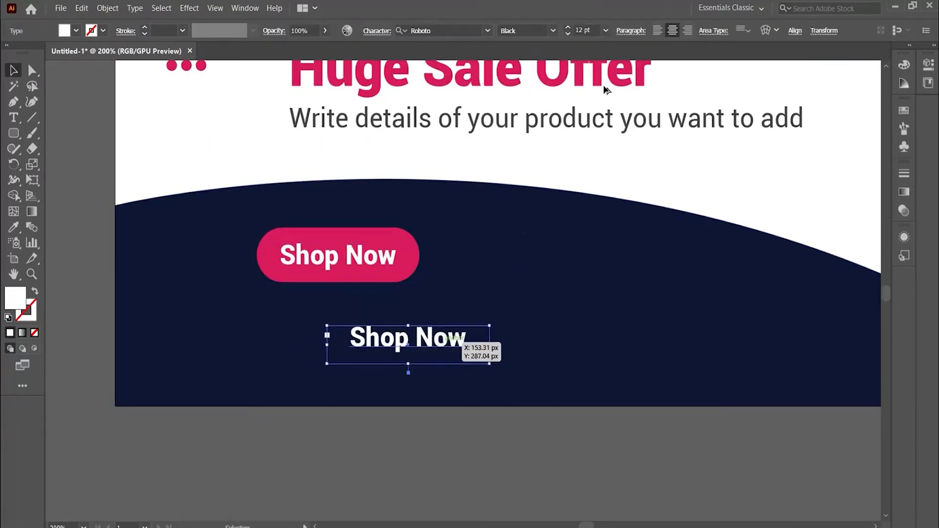
{"action": "left_click", "coordinate": [552, 30]}
{"action": "left_click", "coordinate": [528, 174]}
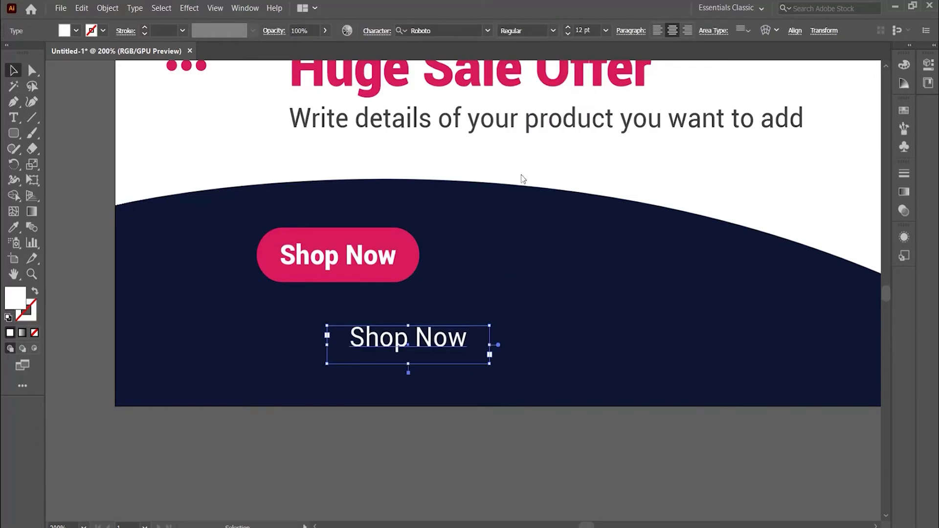
{"action": "left_click", "coordinate": [657, 31]}
Replace the copied text with the contact phone number and widen its frame to fit the whole line
{"action": "triple_click", "coordinate": [425, 349]}
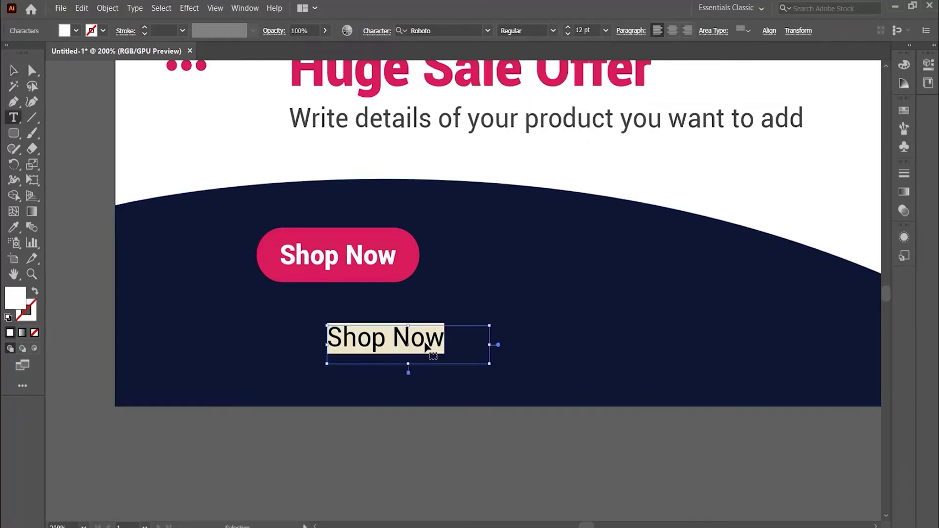
{"action": "type", "text": "+00 123 456"}
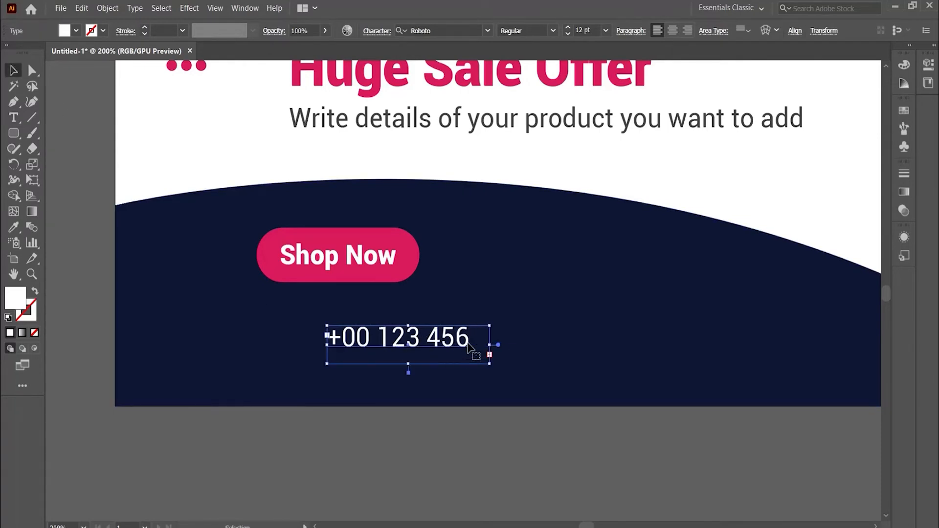
{"action": "double_click", "coordinate": [498, 344]}
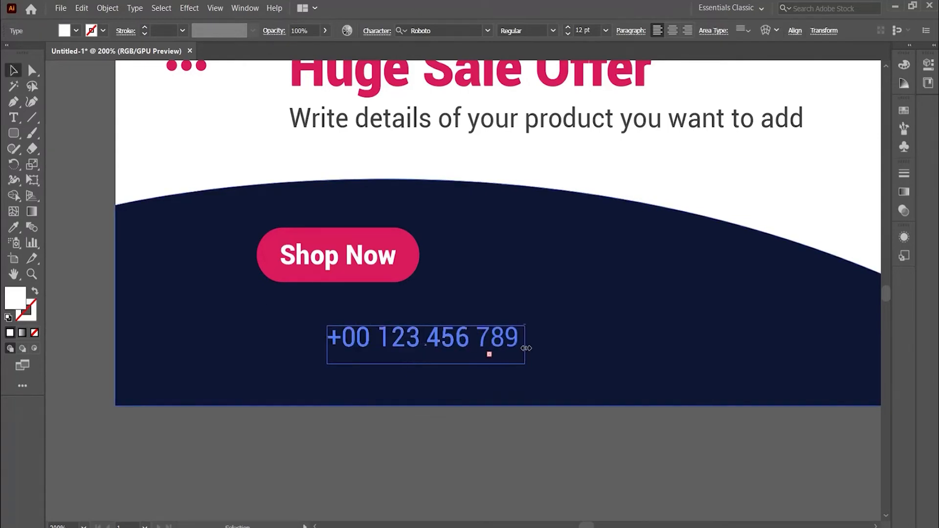
{"action": "left_click_drag", "start_coordinate": [425, 351], "coordinate": [600, 338]}
{"action": "triple_click", "coordinate": [553, 338]}
{"action": "type", "text": "W"}
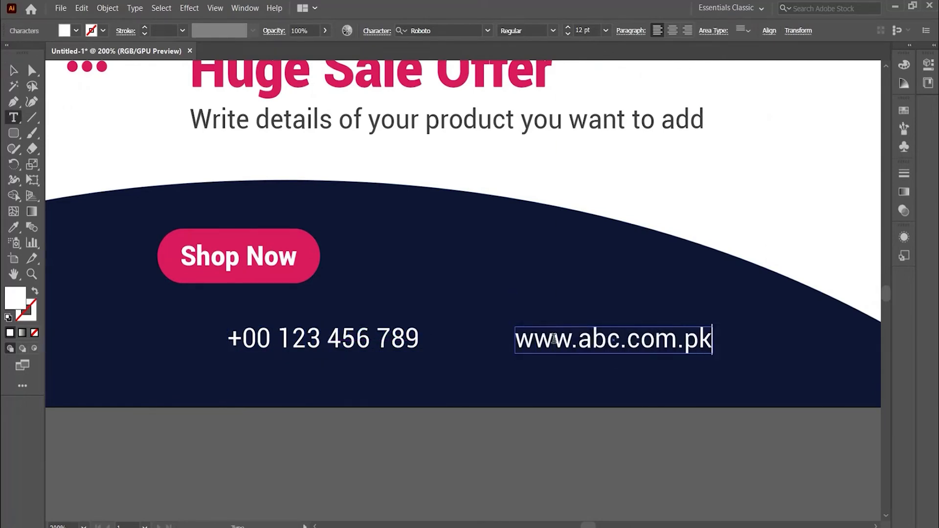
{"action": "left_click", "coordinate": [16, 73]}
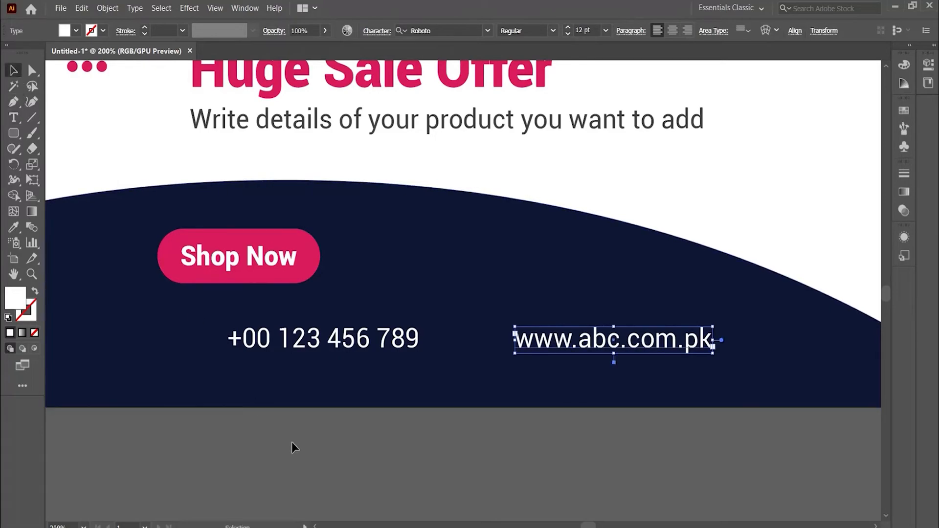
{"action": "left_click", "coordinate": [283, 440]}
{"action": "key", "text": "ctrl+minus"}
{"action": "key", "text": "ctrl+minus"}
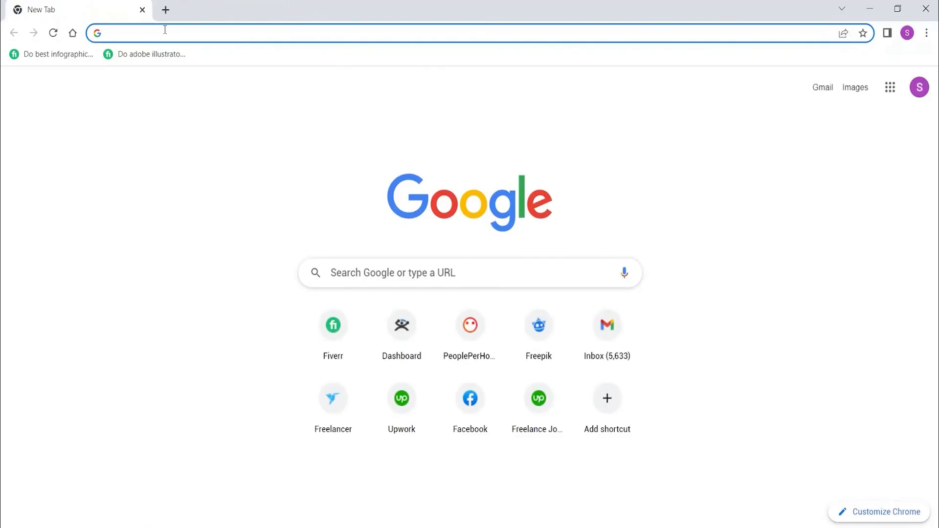
Switch to Chrome and search Google Images for "call icon"
{"action": "left_click", "coordinate": [165, 29]}
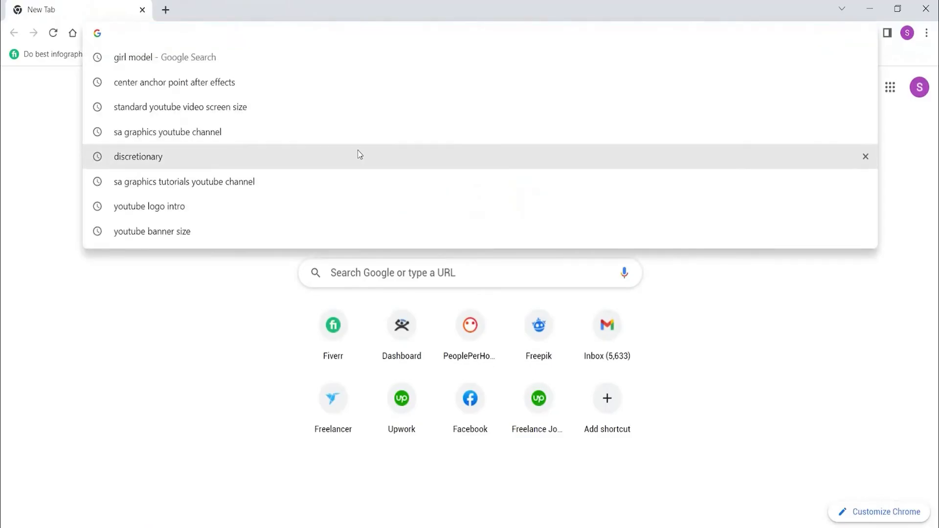
{"action": "type", "text": "call icon"}
{"action": "key", "text": "Return"}
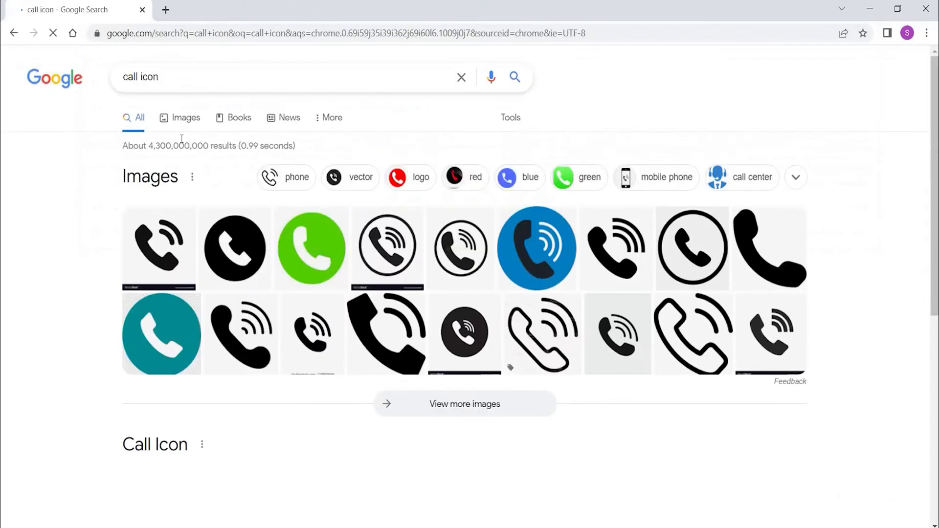
{"action": "left_click", "coordinate": [184, 118]}
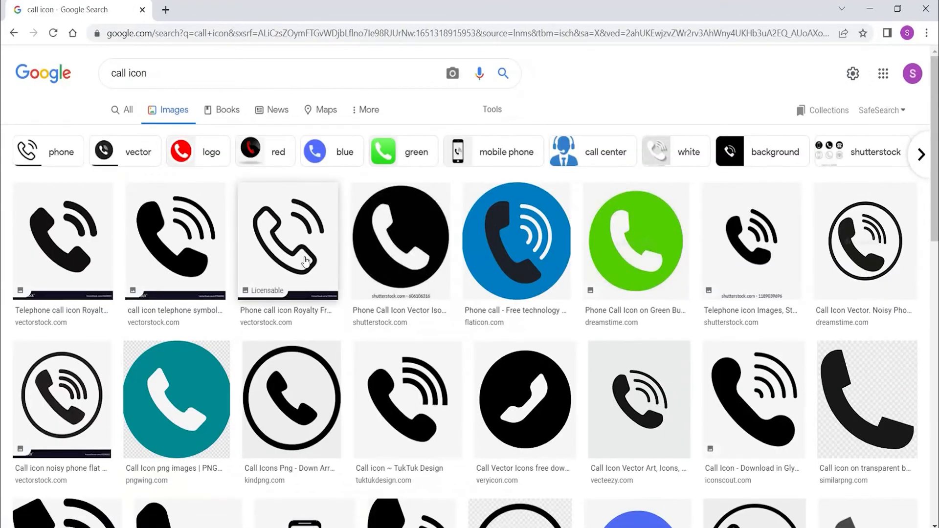
Open the first VectorStock telephone call icon result and copy its image
{"action": "left_click", "coordinate": [95, 256]}
{"action": "right_click", "coordinate": [657, 228]}
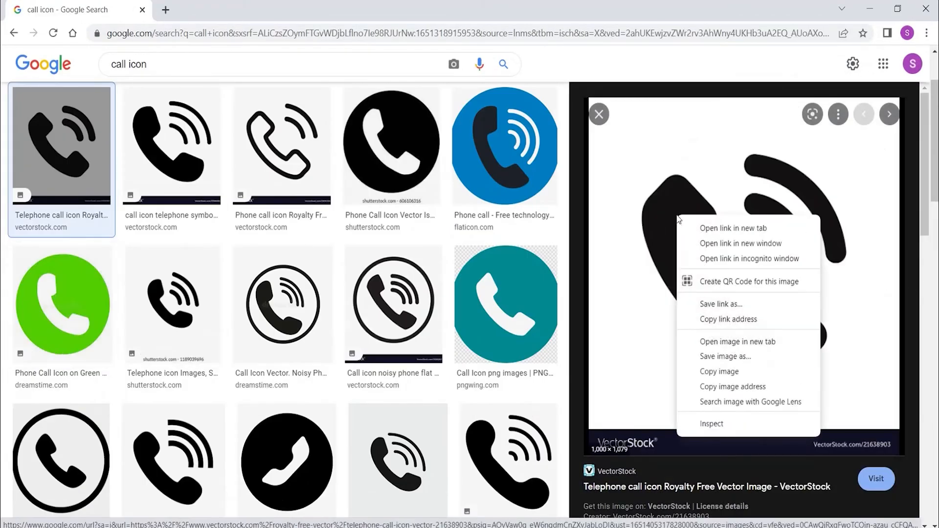
{"action": "left_click", "coordinate": [713, 374]}
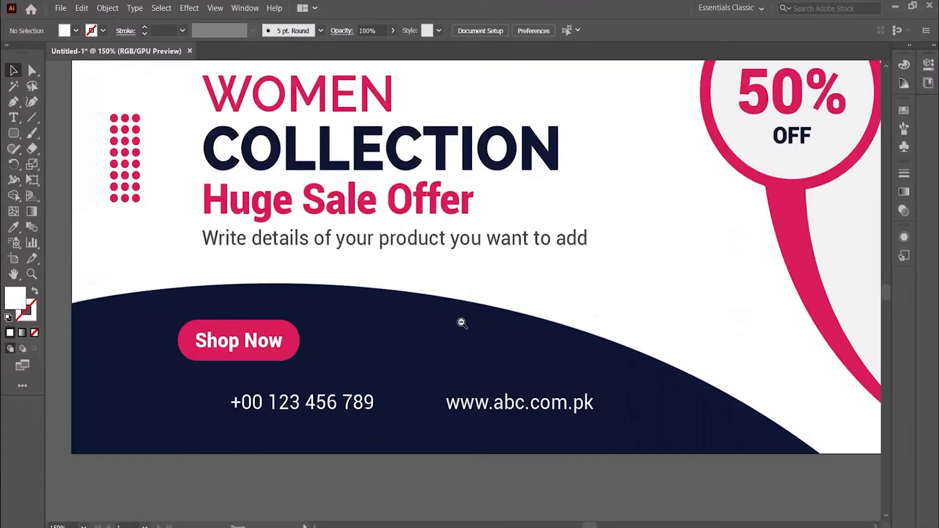
Switch back to Illustrator and paste the call icon image into the empty area outside the banner
{"action": "left_click", "coordinate": [457, 401]}
{"action": "left_click_drag", "start_coordinate": [430, 417], "coordinate": [445, 95]}
{"action": "left_click", "coordinate": [457, 293]}
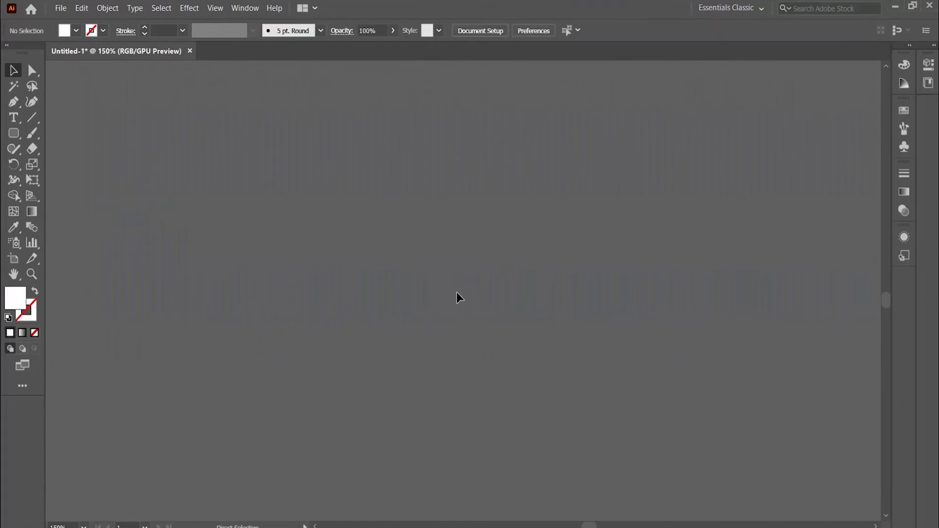
{"action": "key", "text": "ctrl+v"}
{"action": "left_click", "coordinate": [465, 283], "text": "ctrl+alt"}
{"action": "left_click", "coordinate": [465, 284], "text": "ctrl+alt"}
{"action": "left_click", "coordinate": [465, 284], "text": "ctrl+alt"}
{"action": "left_click_drag", "start_coordinate": [468, 246], "coordinate": [441, 135]}
{"action": "mouse_move", "coordinate": [457, 195]}
{"action": "left_mouse_down"}
{"action": "mouse_move", "coordinate": [461, 370]}
{"action": "mouse_move", "coordinate": [436, 268]}
{"action": "left_mouse_up"}
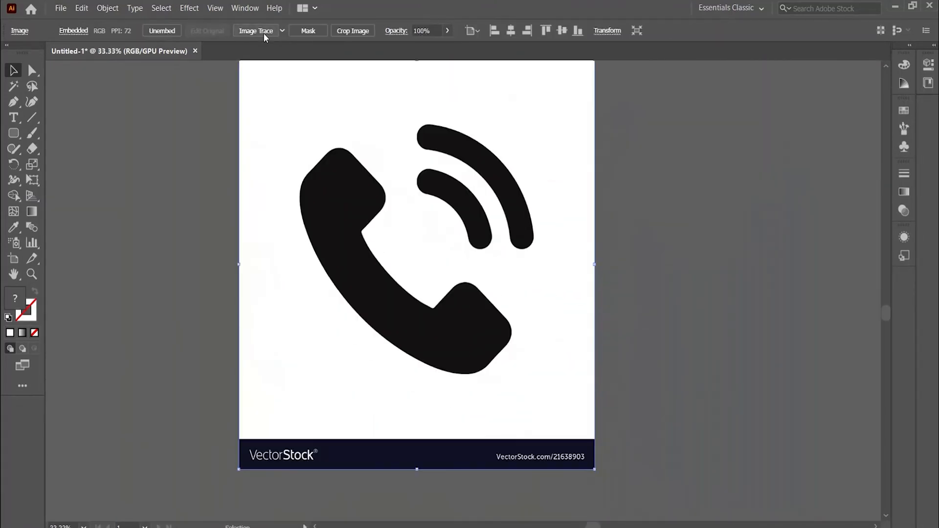
Image-trace the call icon, expand the tracing and ungroup the resulting shapes
{"action": "left_click", "coordinate": [265, 34]}
{"action": "left_click", "coordinate": [303, 32]}
{"action": "right_click", "coordinate": [317, 115]}
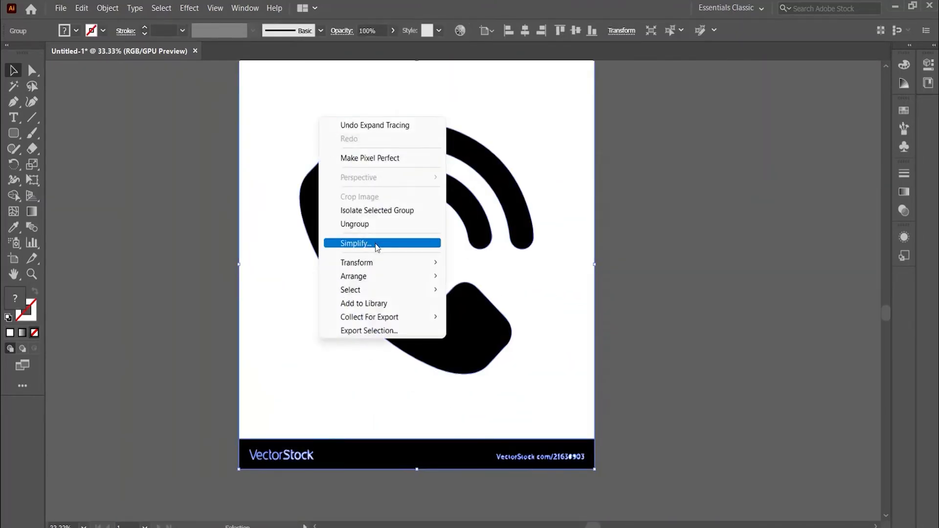
{"action": "left_click", "coordinate": [377, 243]}
{"action": "right_click", "coordinate": [365, 171]}
{"action": "left_click", "coordinate": [676, 404]}
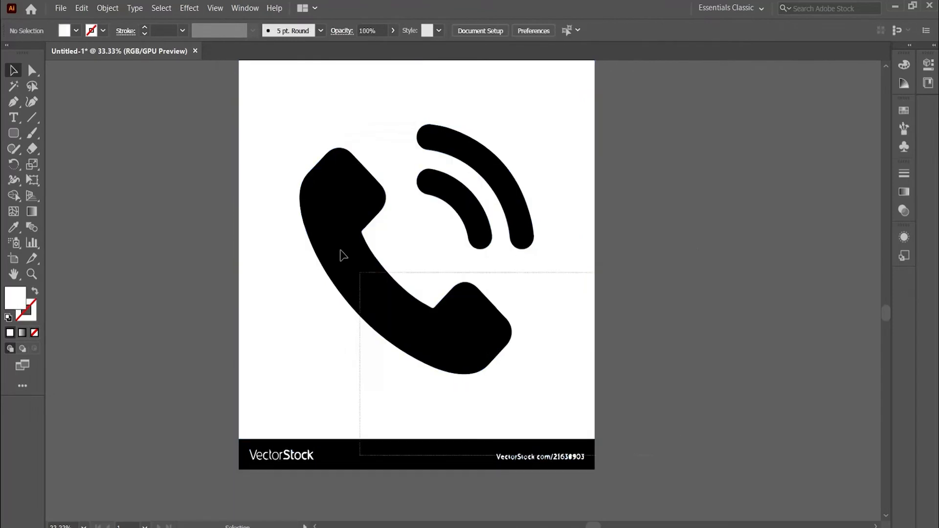
Delete the white background, the VectorStock footer and the sound wave arcs, keeping only the phone handset
{"action": "left_click_drag", "start_coordinate": [340, 250], "coordinate": [250, 99]}
{"action": "mouse_move", "coordinate": [650, 484]}
{"action": "left_mouse_down"}
{"action": "mouse_move", "coordinate": [285, 430]}
{"action": "mouse_move", "coordinate": [219, 407]}
{"action": "left_mouse_up"}
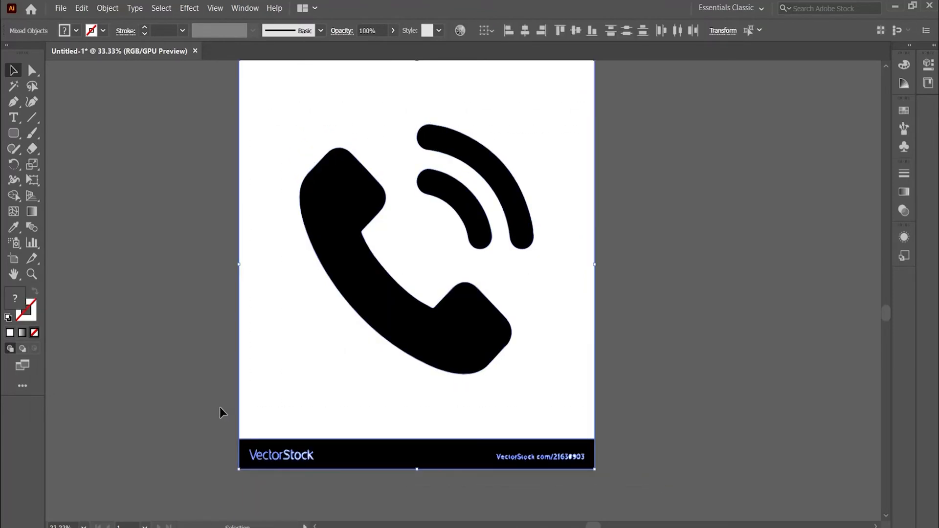
{"action": "key", "text": "Delete"}
{"action": "left_click", "coordinate": [465, 157]}
{"action": "key", "text": "Delete"}
Scale the black phone handset down to a small icon
{"action": "left_click", "coordinate": [486, 324]}
{"action": "left_click_drag", "start_coordinate": [510, 375], "coordinate": [338, 188]}
{"action": "left_click", "coordinate": [402, 200]}
Switch to Chrome and search Google Images for "web icon"
{"action": "key", "text": "alt+Tab"}
{"action": "left_click", "coordinate": [209, 63]}
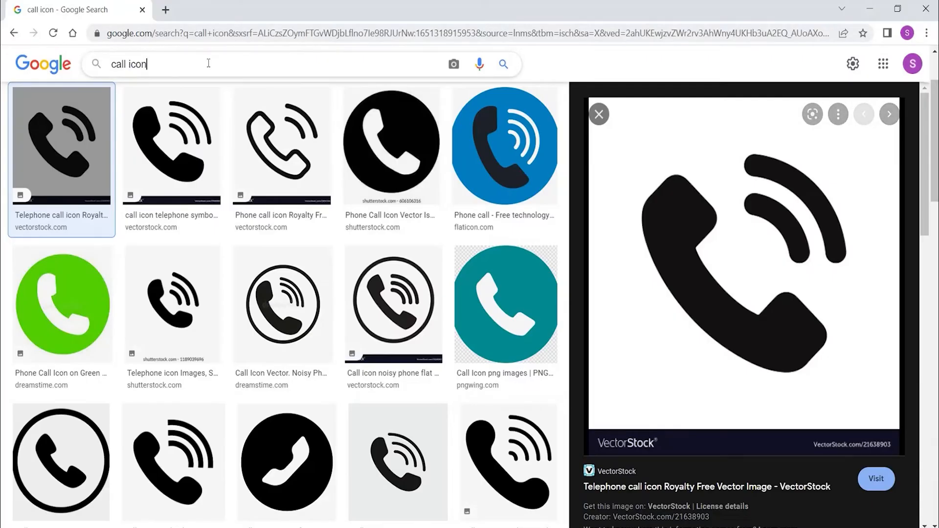
{"action": "key", "text": "BackSpace"}
{"action": "key", "text": "BackSpace"}
{"action": "key", "text": "BackSpace"}
{"action": "key", "text": "BackSpace"}
{"action": "key", "text": "BackSpace"}
{"action": "key", "text": "BackSpace"}
{"action": "key", "text": "BackSpace"}
{"action": "key", "text": "BackSpace"}
{"action": "key", "text": "BackSpace"}
{"action": "type", "text": "web icon"}
{"action": "key", "text": "Return"}
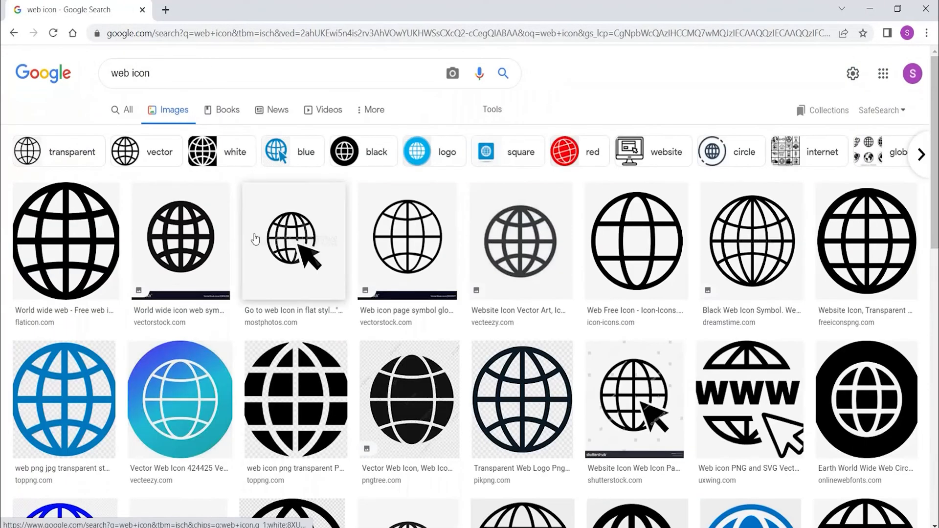
Open the VectorStock world wide globe icon result and copy its image
{"action": "left_click", "coordinate": [406, 381]}
{"action": "left_click", "coordinate": [177, 147]}
{"action": "right_click", "coordinate": [680, 216]}
{"action": "left_click", "coordinate": [720, 373]}
Switch back to Illustrator, paste the globe image and position it to the right of the small phone icon
{"action": "key", "text": "alt+Tab"}
{"action": "key", "text": "ctrl+v"}
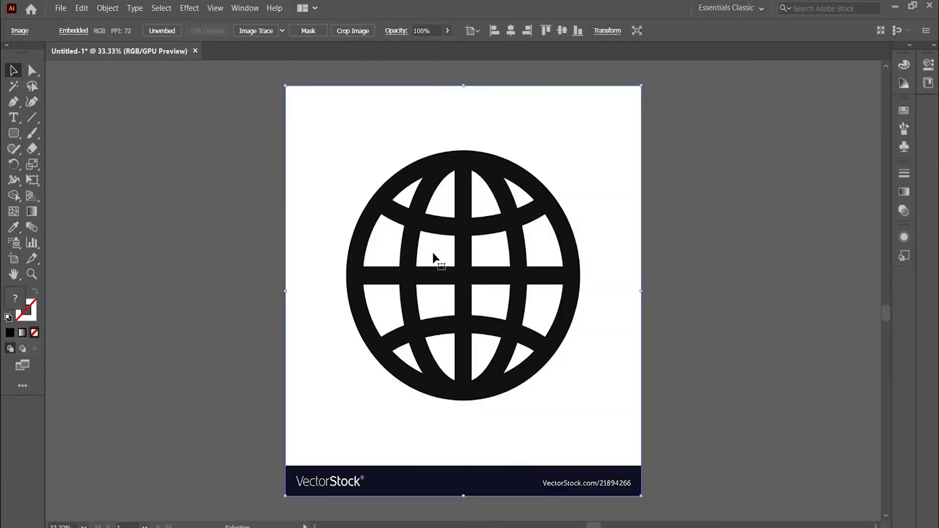
{"action": "left_click_drag", "start_coordinate": [444, 268], "coordinate": [625, 267]}
{"action": "left_click_drag", "start_coordinate": [602, 232], "coordinate": [363, 230]}
Image-trace the globe picture, expand the tracing and ungroup the resulting shapes
{"action": "left_click", "coordinate": [259, 31]}
{"action": "left_click", "coordinate": [311, 30]}
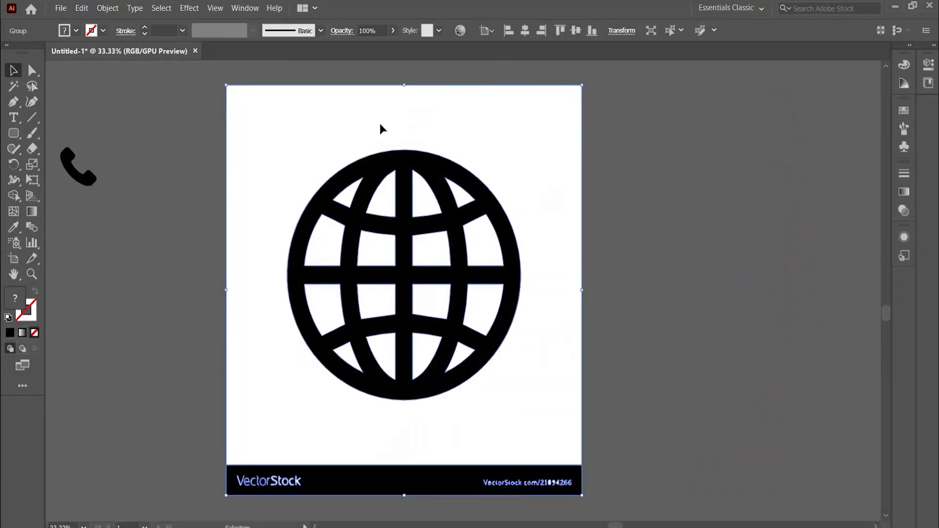
{"action": "right_click", "coordinate": [414, 180]}
{"action": "left_click", "coordinate": [479, 291]}
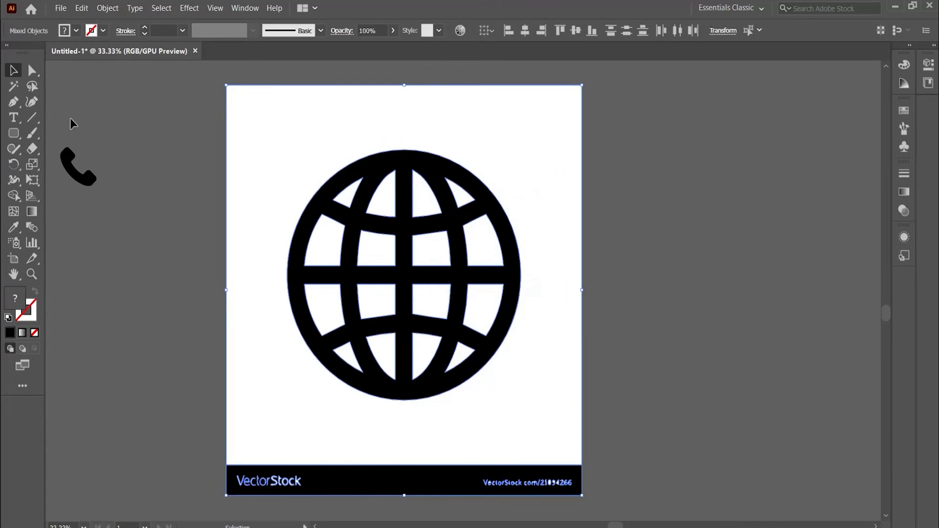
Select all the white areas of the traced globe with the Magic Wand and delete them
{"action": "left_click", "coordinate": [15, 86]}
{"action": "left_click", "coordinate": [279, 103]}
{"action": "key", "text": "Delete"}
{"action": "key", "text": "v"}
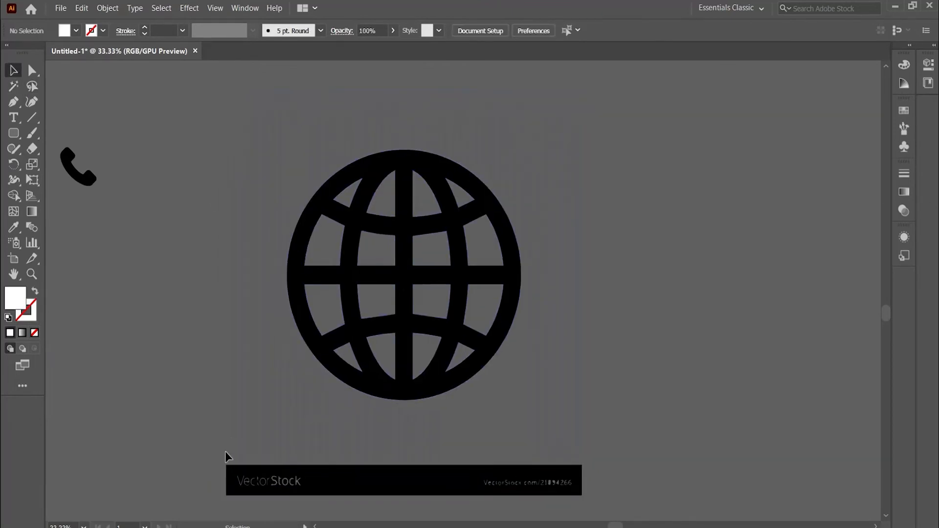
Delete the black VectorStock watermark bar and scale the globe down to about the phone icon's size
{"action": "left_click_drag", "start_coordinate": [530, 517], "coordinate": [627, 501]}
{"action": "key", "text": "Delete"}
{"action": "left_click_drag", "start_coordinate": [583, 463], "coordinate": [294, 144]}
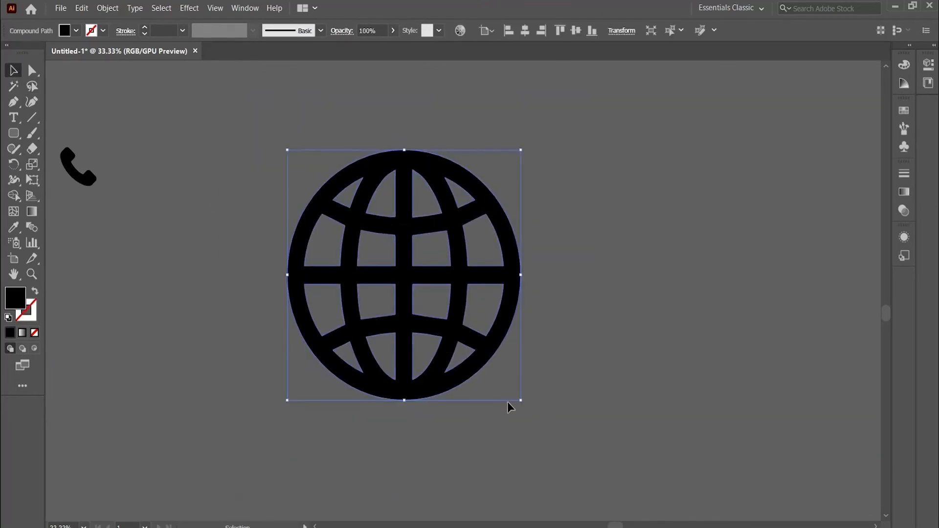
{"action": "left_click_drag", "start_coordinate": [521, 401], "coordinate": [321, 186]}
{"action": "scroll", "coordinate": [327, 246], "scroll_direction": "down", "scroll_amount": 1}
{"action": "left_click_drag", "start_coordinate": [240, 249], "coordinate": [435, 400]}
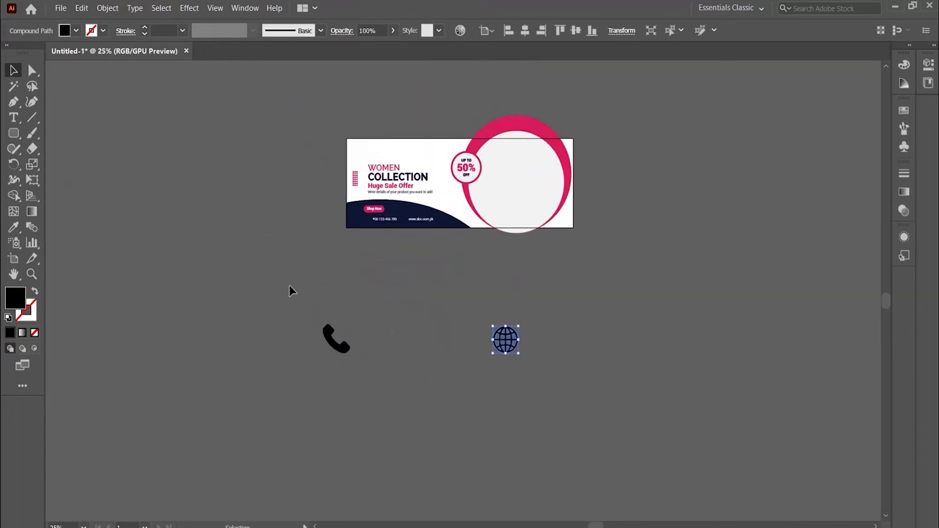
Scale the phone and globe icons down together and color them the banner's pink
{"action": "left_click_drag", "start_coordinate": [289, 287], "coordinate": [557, 380]}
{"action": "left_click_drag", "start_coordinate": [520, 356], "coordinate": [364, 329]}
{"action": "scroll", "coordinate": [371, 318], "scroll_direction": "up", "scroll_amount": 4}
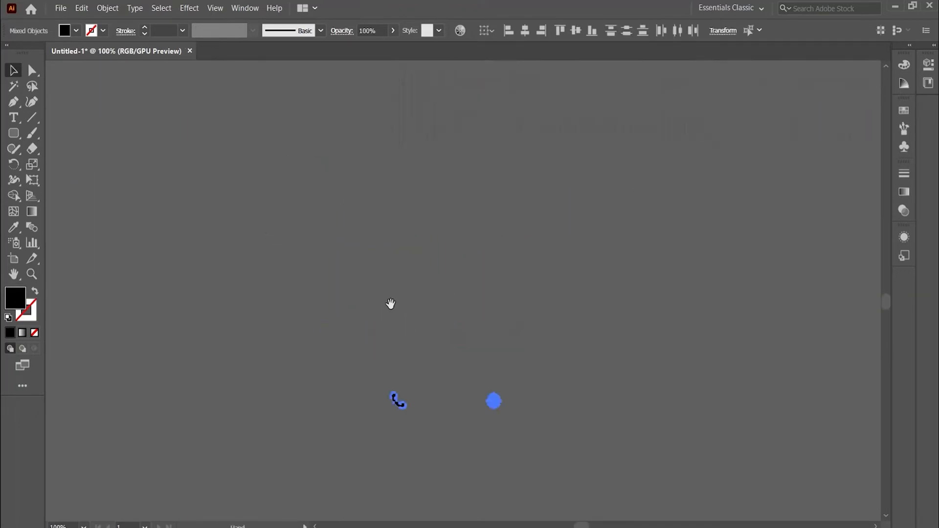
{"action": "left_click_drag", "start_coordinate": [334, 433], "coordinate": [567, 274]}
{"action": "key", "text": "i"}
{"action": "left_click", "coordinate": [372, 201]}
Place the phone icon in front of the phone number and the globe icon in front of the website address
{"action": "key", "text": "ctrl+shift+a"}
{"action": "left_click", "coordinate": [444, 277], "text": "ctrl"}
{"action": "left_click", "coordinate": [443, 276], "text": "ctrl"}
{"action": "left_click", "coordinate": [254, 436]}
{"action": "left_click_drag", "start_coordinate": [508, 357], "coordinate": [454, 421]}
{"action": "key", "text": "ctrl+z"}
{"action": "left_click", "coordinate": [526, 418]}
{"action": "left_click", "coordinate": [474, 313], "text": "ctrl+alt"}
{"action": "left_click", "coordinate": [473, 313], "text": "ctrl+alt"}
{"action": "left_click", "coordinate": [486, 279], "text": "ctrl+alt"}
{"action": "left_click", "coordinate": [470, 458], "text": "ctrl+alt"}
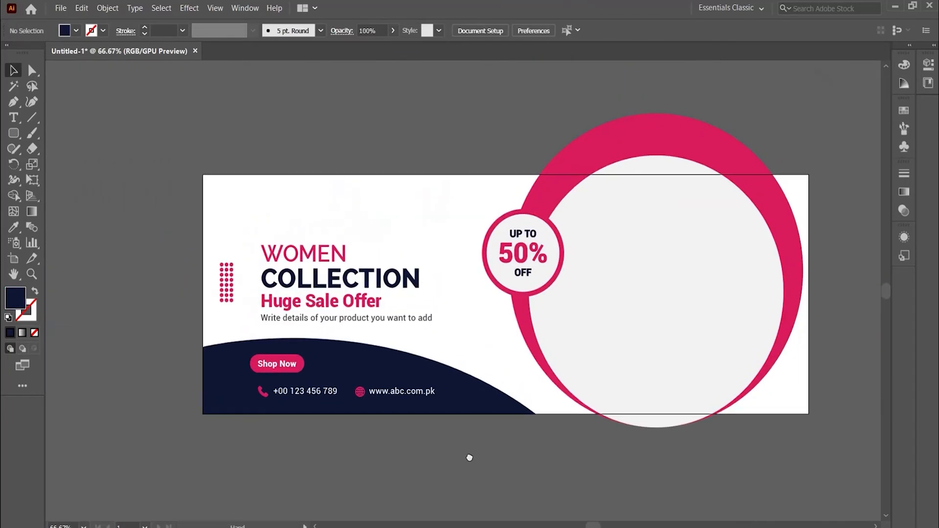
Draw a small navy hexagon in the banner's upper-left corner with the Polygon tool
{"action": "left_click_drag", "start_coordinate": [14, 132], "coordinate": [59, 179]}
{"action": "left_click", "coordinate": [446, 274], "text": "ctrl"}
{"action": "left_click", "coordinate": [447, 274], "text": "ctrl"}
{"action": "left_click", "coordinate": [447, 274], "text": "ctrl"}
{"action": "left_click_drag", "start_coordinate": [285, 192], "coordinate": [306, 219]}
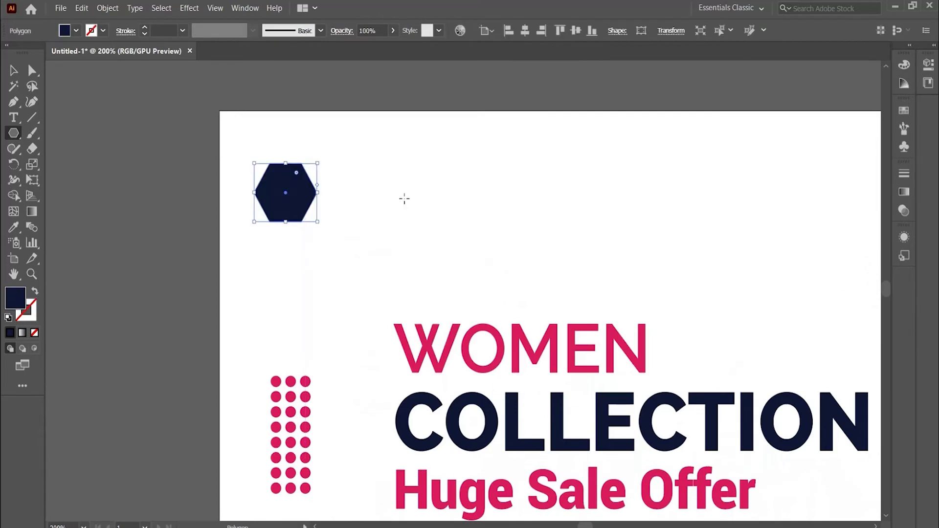
Align the hexagon's left edge with the left edge of the pink dot pattern
{"action": "key", "text": "v"}
{"action": "left_click", "coordinate": [404, 198]}
{"action": "left_click", "coordinate": [294, 189]}
{"action": "left_click", "coordinate": [291, 383], "text": "shift"}
{"action": "left_click", "coordinate": [322, 185]}
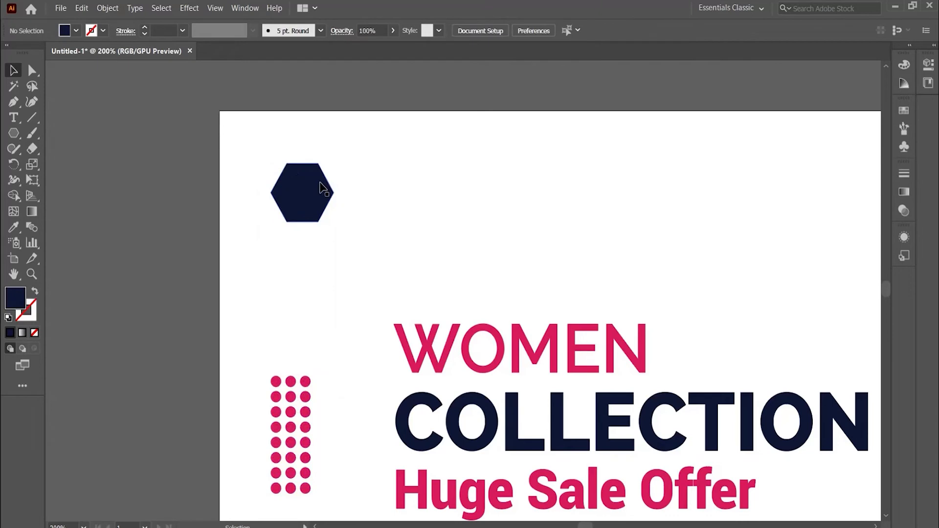
Duplicate the hexagon to its right and delete the copy's left and upper-left anchor points
{"action": "scroll", "coordinate": [313, 181], "scroll_direction": "up", "scroll_amount": 2}
{"action": "left_click", "coordinate": [13, 117]}
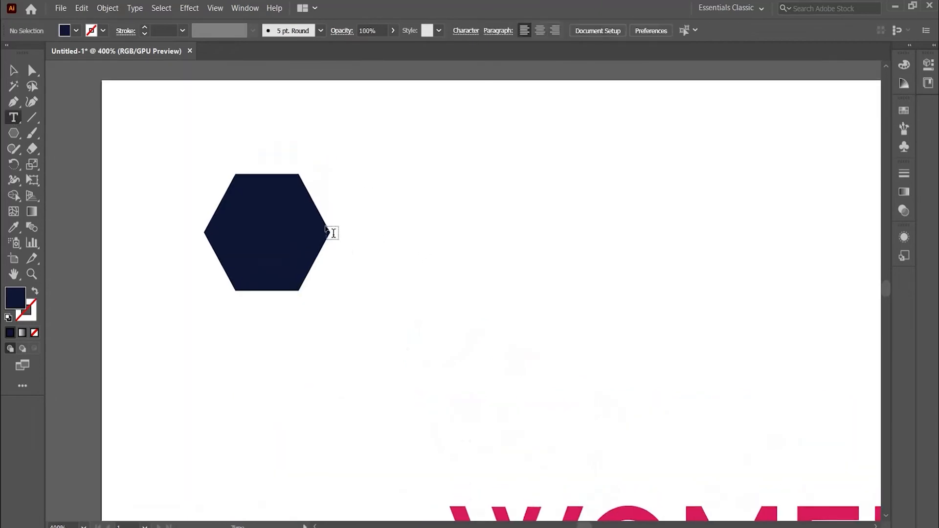
{"action": "left_click", "coordinate": [13, 74]}
{"action": "left_click", "coordinate": [264, 226]}
{"action": "left_click_drag", "start_coordinate": [264, 226], "coordinate": [408, 220]}
{"action": "key", "text": "a"}
{"action": "left_click", "coordinate": [351, 233]}
{"action": "left_click", "coordinate": [382, 174], "text": "shift"}
{"action": "key", "text": "Delete"}
{"action": "key", "text": "v"}
{"action": "left_click", "coordinate": [519, 211]}
{"action": "left_click", "coordinate": [454, 232]}
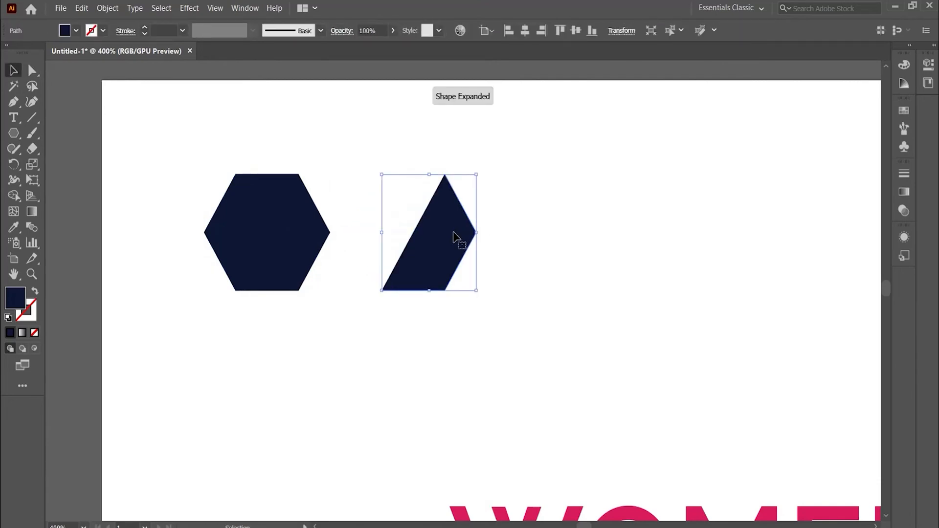
Fill the cut hexagon copy with white and align it to the right edge of the original hexagon
{"action": "key", "text": "i"}
{"action": "left_click", "coordinate": [368, 152]}
{"action": "key", "text": "v"}
{"action": "left_click", "coordinate": [519, 287]}
{"action": "left_click_drag", "start_coordinate": [519, 286], "coordinate": [261, 188]}
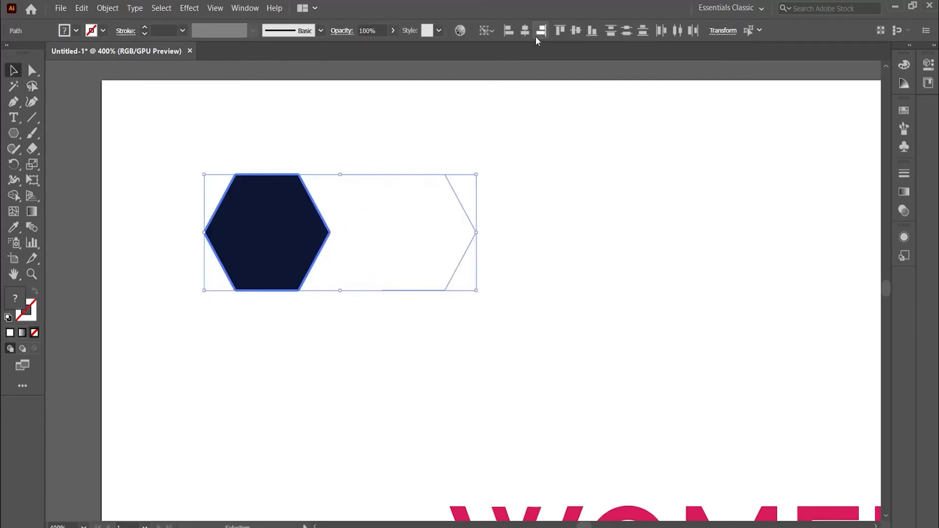
{"action": "left_click", "coordinate": [536, 37]}
{"action": "left_click", "coordinate": [386, 188]}
Set the white overlay's blending mode to Soft Light and its opacity to 30%
{"action": "left_click", "coordinate": [305, 220]}
{"action": "left_click", "coordinate": [342, 31]}
{"action": "left_click", "coordinate": [249, 53]}
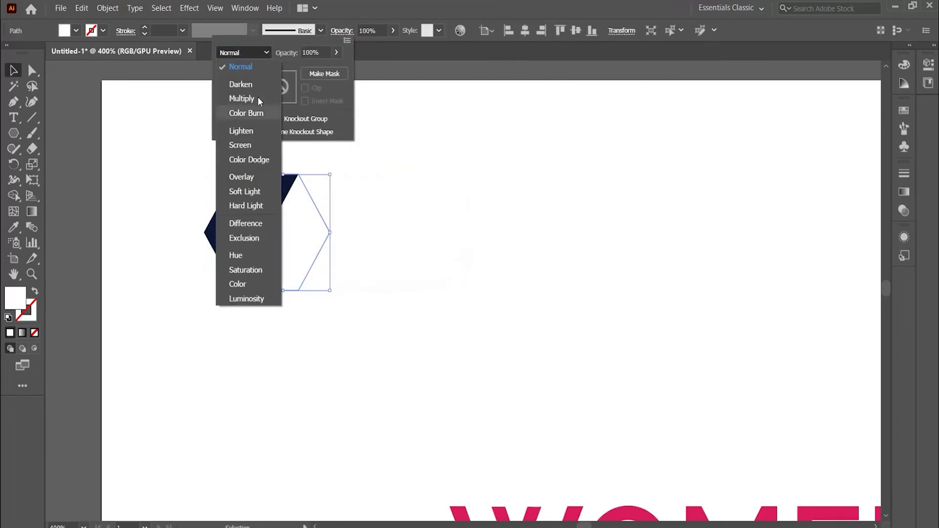
{"action": "left_click", "coordinate": [249, 191]}
{"action": "left_click_drag", "start_coordinate": [377, 45], "coordinate": [358, 46]}
{"action": "left_click", "coordinate": [233, 117]}
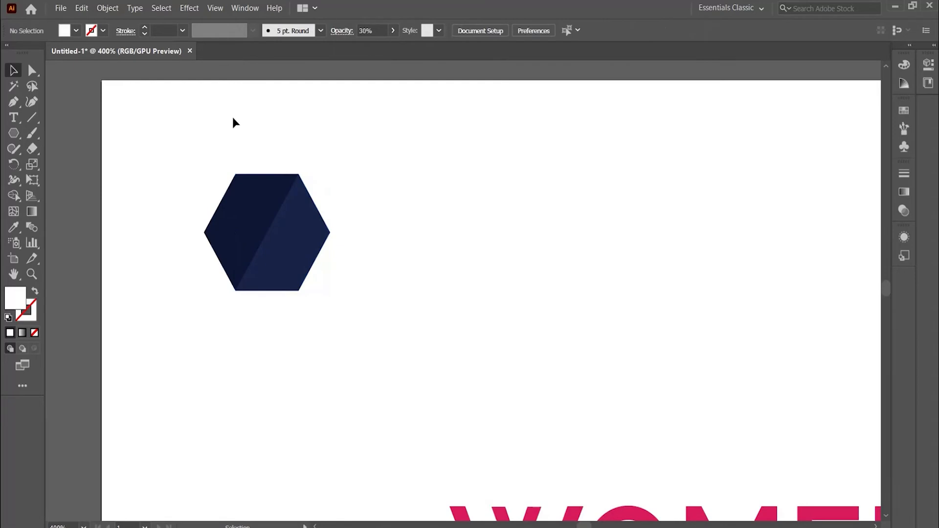
Add a text frame with the letter L beside the hexagon and set it in Roboto Black
{"action": "left_click", "coordinate": [13, 118]}
{"action": "left_click_drag", "start_coordinate": [418, 174], "coordinate": [489, 251]}
{"action": "type", "text": "L"}
{"action": "key", "text": "ctrl+a"}
{"action": "left_click", "coordinate": [553, 31]}
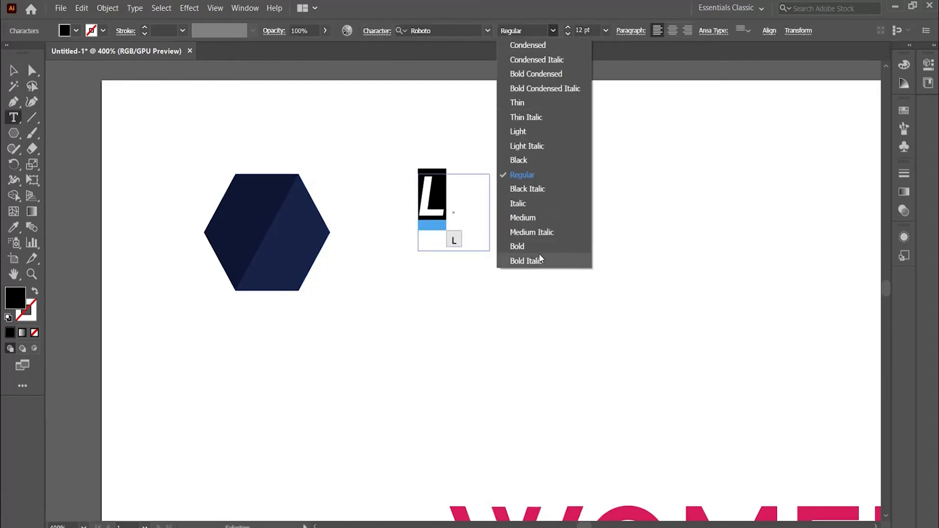
{"action": "left_click", "coordinate": [526, 162]}
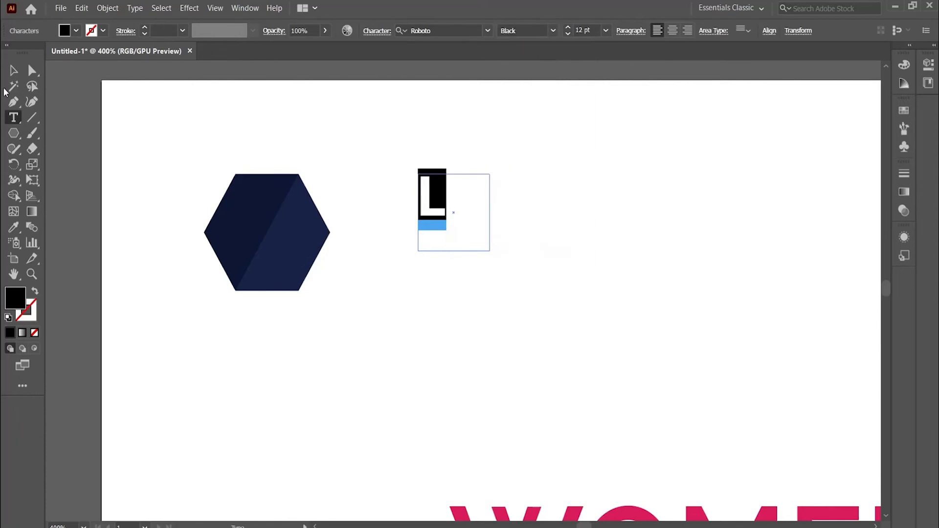
Convert the letter L to outlines and color it pink to match the WOMEN heading
{"action": "key", "text": "Escape"}
{"action": "right_click", "coordinate": [446, 236]}
{"action": "left_click", "coordinate": [514, 324]}
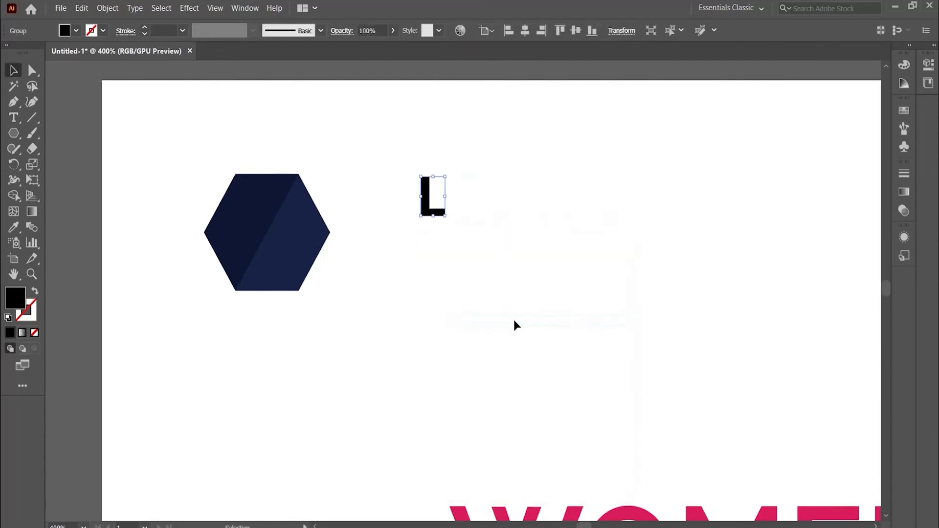
{"action": "left_click", "coordinate": [570, 504]}
Center the pink L on the hexagon and enlarge it
{"action": "key", "text": "v"}
{"action": "left_click", "coordinate": [306, 182], "text": "shift"}
{"action": "left_click", "coordinate": [306, 183]}
{"action": "left_click", "coordinate": [524, 30]}
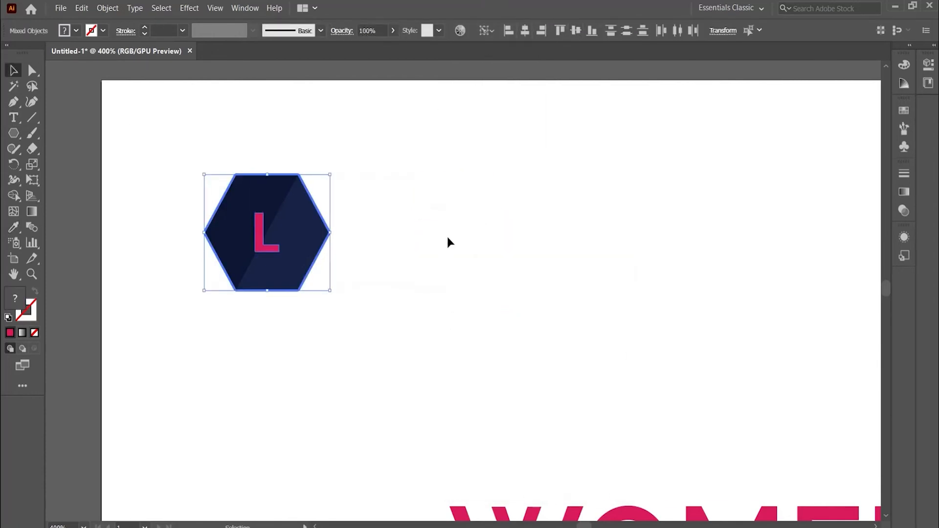
{"action": "left_click", "coordinate": [274, 234]}
{"action": "left_click_drag", "start_coordinate": [287, 233], "coordinate": [288, 233]}
Duplicate the WOMEN heading beside the hexagon and change its text to YOUR LOGO HERE
{"action": "left_click", "coordinate": [423, 258]}
{"action": "left_click_drag", "start_coordinate": [424, 259], "coordinate": [337, 237]}
{"action": "left_click_drag", "start_coordinate": [419, 510], "coordinate": [318, 181]}
{"action": "double_click", "coordinate": [318, 181]}
{"action": "double_click", "coordinate": [317, 181]}
{"action": "type", "text": "YOUR LOG"}
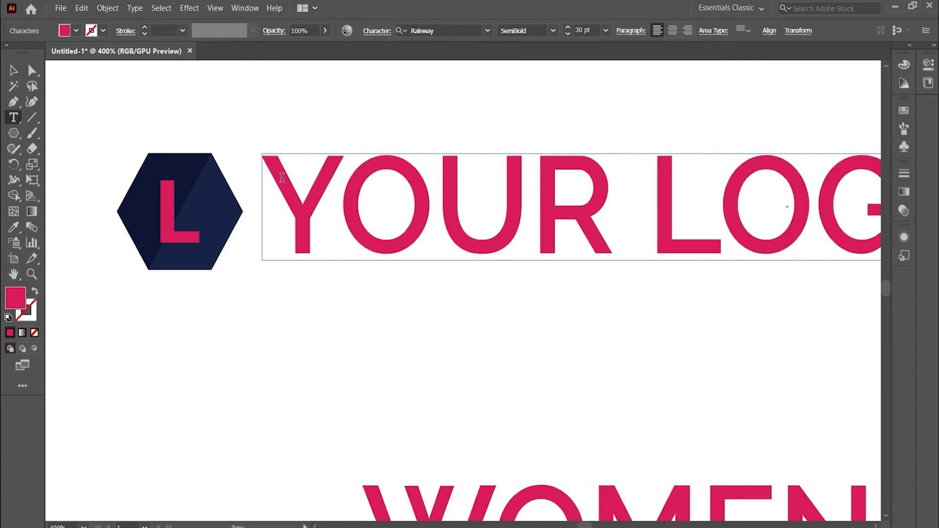
Set the font size of the YOUR LOGO HERE text to 12 pt
{"action": "key", "text": "ctrl+a"}
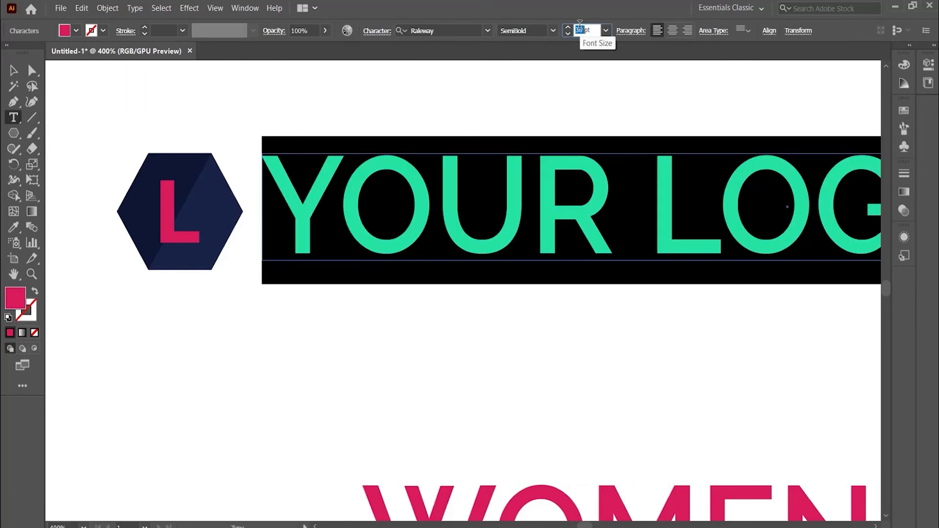
{"action": "key", "text": "Return"}
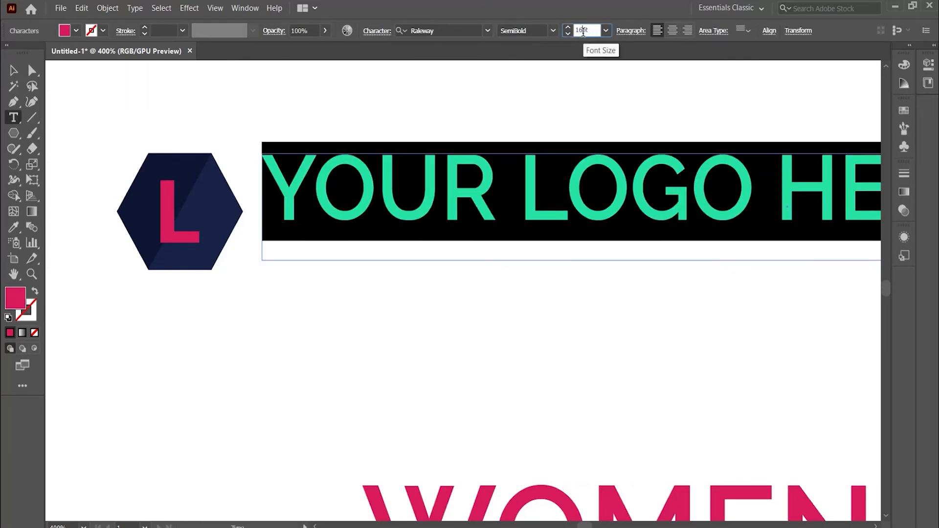
{"action": "key", "text": "Return"}
{"action": "left_click", "coordinate": [14, 71]}
{"action": "key", "text": "ctrl+minus"}
{"action": "key", "text": "ctrl+minus"}
{"action": "left_click_drag", "start_coordinate": [494, 148], "coordinate": [440, 111]}
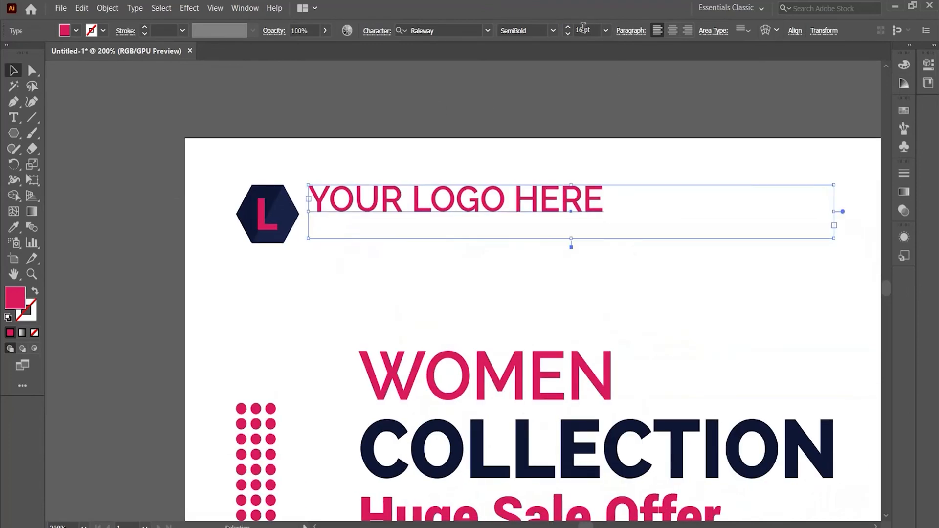
{"action": "left_click", "coordinate": [583, 27]}
{"action": "type", "text": "12pt"}
{"action": "key", "text": "Return"}
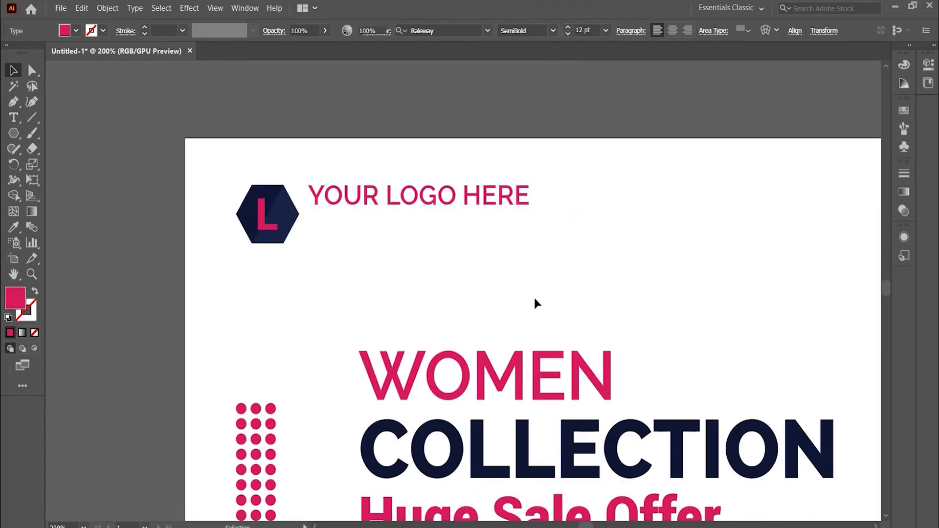
Shrink the YOUR LOGO HERE frame to fit its text and color the text the hexagon's navy
{"action": "left_click", "coordinate": [535, 298]}
{"action": "scroll", "coordinate": [517, 268], "scroll_direction": "down", "scroll_amount": 2}
{"action": "left_click_drag", "start_coordinate": [415, 316], "coordinate": [422, 250]}
{"action": "scroll", "coordinate": [422, 248], "scroll_direction": "up", "scroll_amount": 2}
{"action": "left_click", "coordinate": [424, 253]}
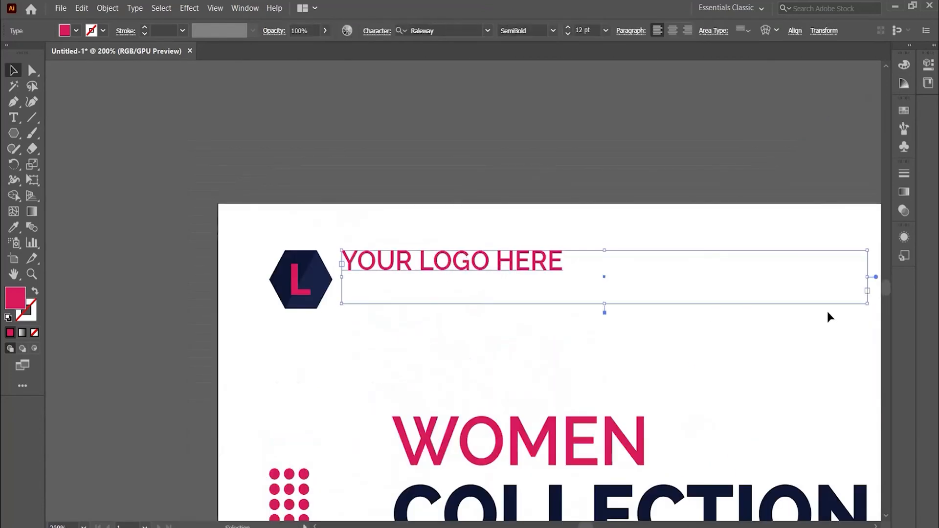
{"action": "left_click_drag", "start_coordinate": [865, 303], "coordinate": [570, 272]}
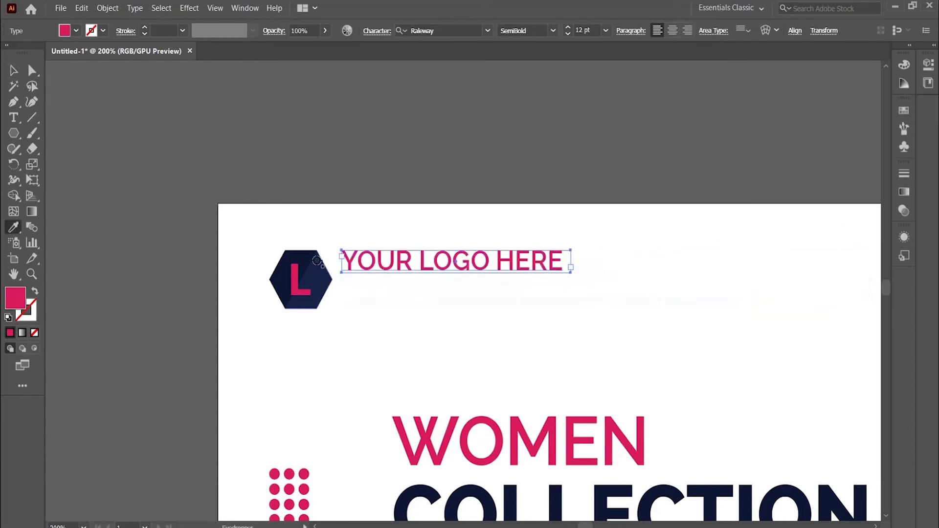
{"action": "left_click", "coordinate": [316, 269]}
{"action": "key", "text": "v"}
{"action": "left_click", "coordinate": [413, 318]}
Duplicate the logo text directly below, set the copy to 6 pt and change it to TAG LINE HERE
{"action": "scroll", "coordinate": [413, 318], "scroll_direction": "up", "scroll_amount": 2}
{"action": "left_click_drag", "start_coordinate": [360, 211], "coordinate": [366, 268]}
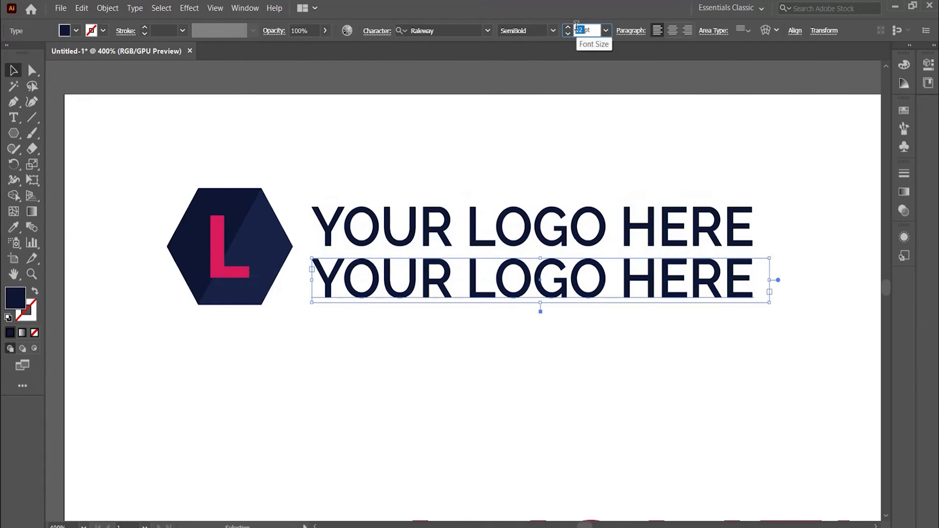
{"action": "type", "text": "6"}
{"action": "key", "text": "Return"}
{"action": "left_click", "coordinate": [491, 309]}
{"action": "key", "text": "t"}
{"action": "left_click", "coordinate": [467, 274]}
{"action": "key", "text": "ctrl+a"}
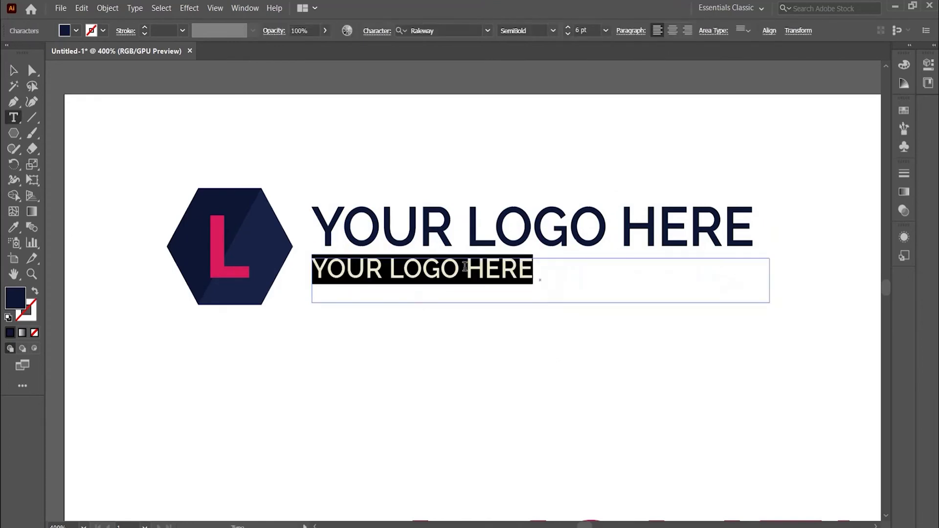
{"action": "type", "text": "TAG L"}
Nudge the logo name and tag line down together to center them beside the hexagon
{"action": "left_click", "coordinate": [14, 72]}
{"action": "left_click_drag", "start_coordinate": [447, 356], "coordinate": [384, 239]}
{"action": "key", "text": "shift+Down"}
{"action": "key", "text": "shift+Up"}
{"action": "key", "text": "Down"}
{"action": "key", "text": "Down"}
{"action": "key", "text": "Up"}
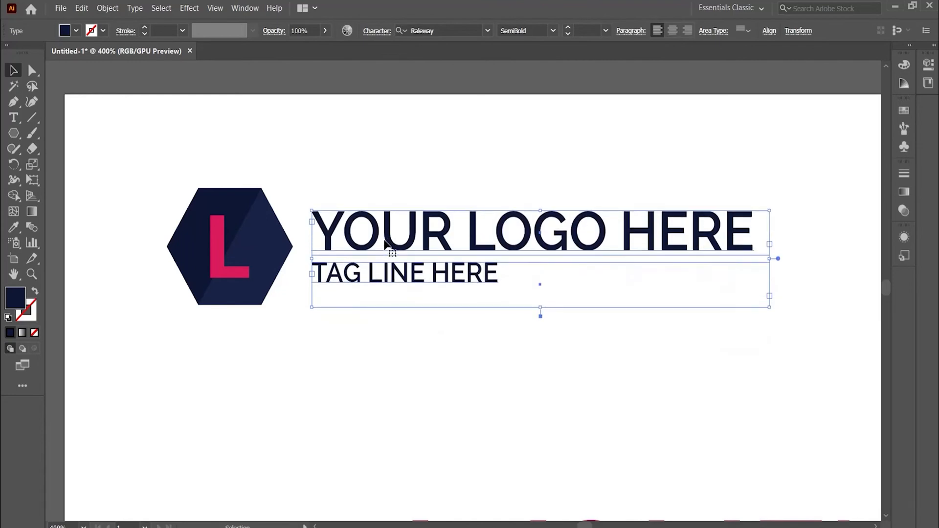
{"action": "left_click", "coordinate": [551, 287]}
Switch to File Explorer and open the 30.04.2022 folder inside Youtube Tuts
{"action": "key", "text": "ctrl+0"}
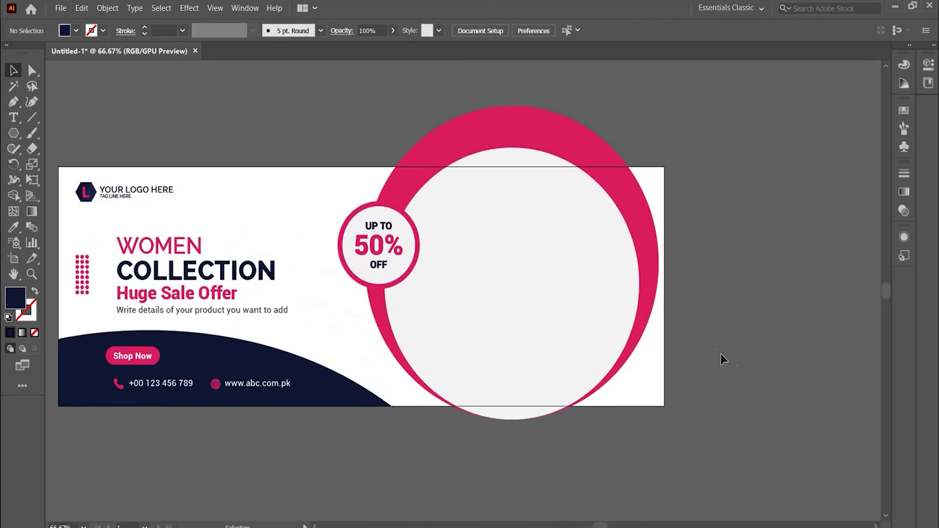
{"action": "left_click_drag", "start_coordinate": [719, 355], "coordinate": [728, 329]}
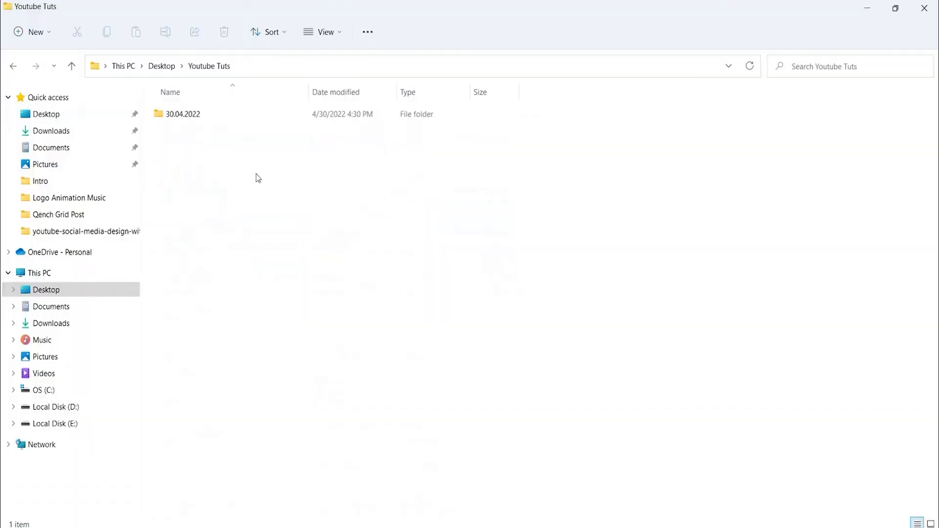
{"action": "double_click", "coordinate": [189, 119]}
{"action": "left_click", "coordinate": [182, 131]}
{"action": "left_click_drag", "start_coordinate": [181, 131], "coordinate": [336, 217]}
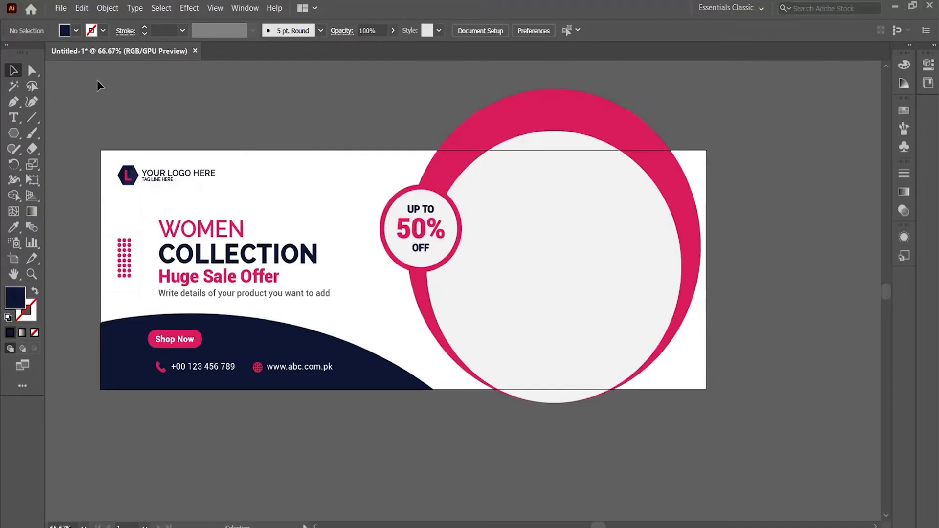
Browse from the Desktop folder for the excited-african-woman photo and bring it into the banner document
{"action": "left_click", "coordinate": [60, 8]}
{"action": "left_click", "coordinate": [79, 50]}
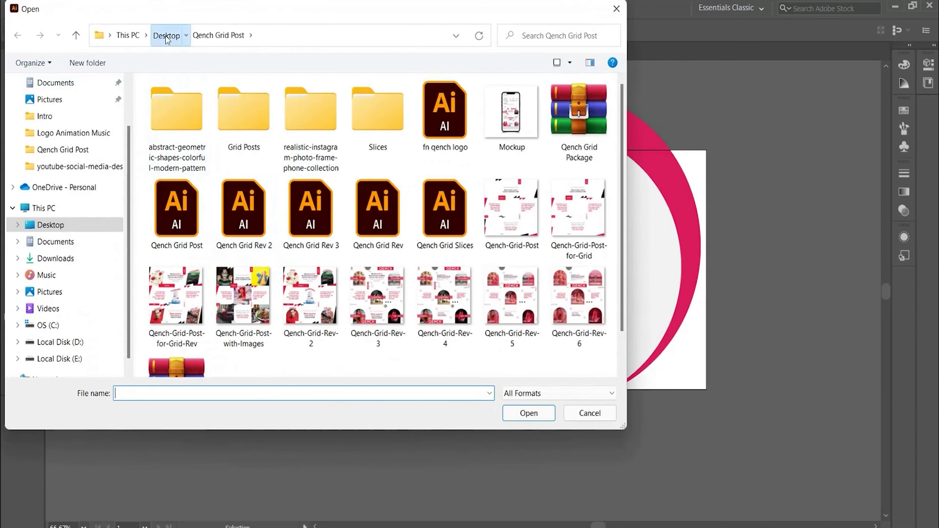
{"action": "left_click", "coordinate": [166, 36]}
{"action": "scroll", "coordinate": [237, 116], "scroll_direction": "down", "scroll_amount": 5}
{"action": "double_click", "coordinate": [236, 184]}
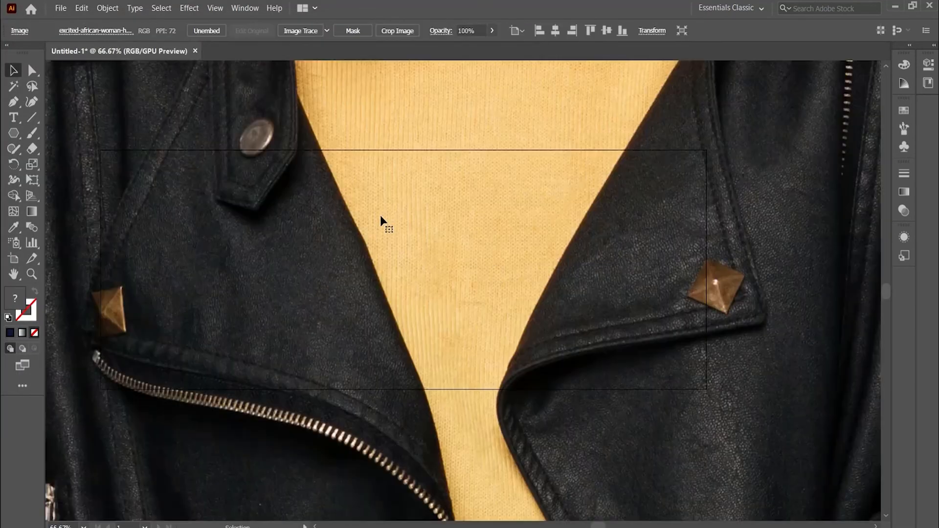
Scale the woman's photo down and move it just below the banner's light gray circle
{"action": "key", "text": "ctrl+minus"}
{"action": "key", "text": "ctrl+minus"}
{"action": "left_click_drag", "start_coordinate": [797, 292], "coordinate": [334, 257]}
{"action": "left_click", "coordinate": [390, 310]}
{"action": "scroll", "coordinate": [392, 312], "scroll_direction": "up", "scroll_amount": 3}
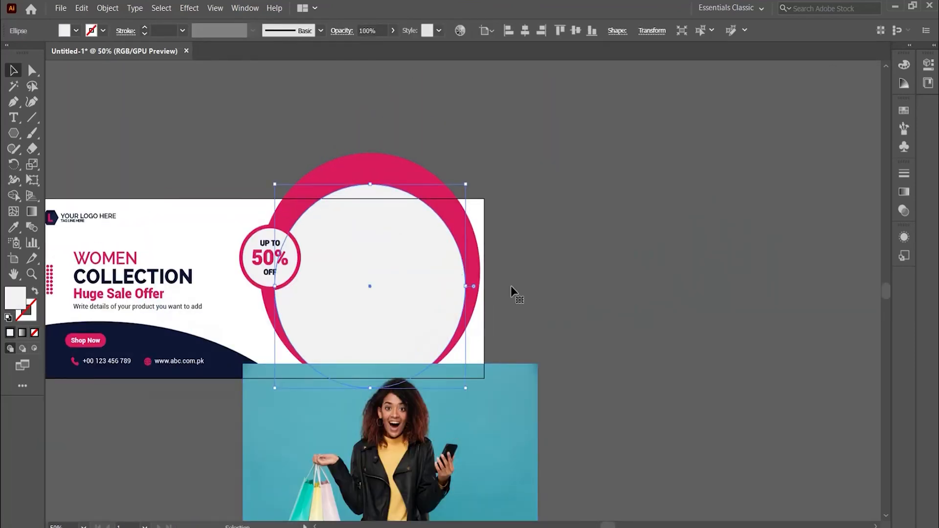
Align the photo horizontally and vertically to the center of the light gray circle
{"action": "left_click_drag", "start_coordinate": [432, 288], "coordinate": [367, 161]}
{"action": "left_click", "coordinate": [411, 291], "text": "shift"}
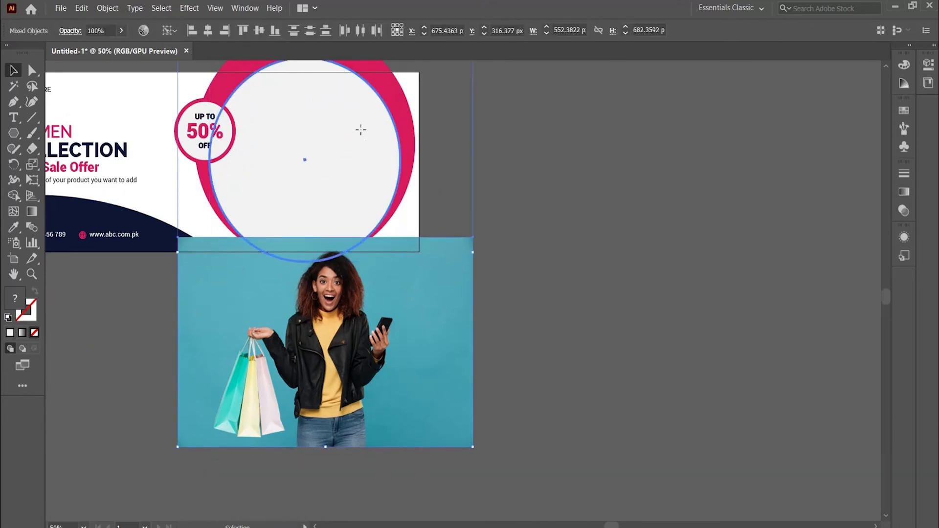
{"action": "left_click", "coordinate": [208, 33]}
{"action": "left_click", "coordinate": [259, 31]}
{"action": "left_click", "coordinate": [466, 191]}
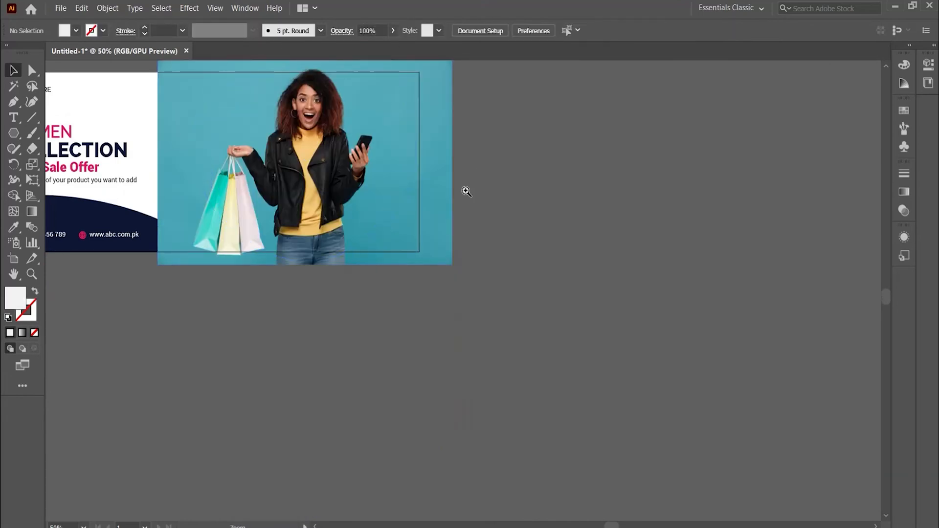
Lower the photo's opacity to 36%, scale it down slightly and rest its lower edge on the banner's bottom edge
{"action": "scroll", "coordinate": [466, 191], "scroll_direction": "up", "scroll_amount": 3}
{"action": "left_click", "coordinate": [427, 189]}
{"action": "left_click", "coordinate": [464, 52]}
{"action": "key", "text": "ctrl+1"}
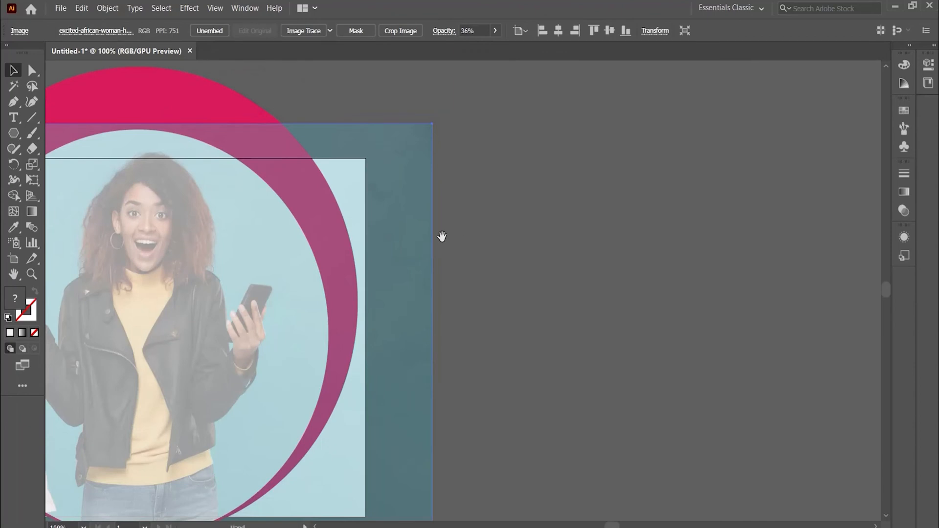
{"action": "left_click_drag", "start_coordinate": [564, 84], "coordinate": [579, 104]}
{"action": "scroll", "coordinate": [620, 159], "scroll_direction": "left", "scroll_amount": 2}
{"action": "left_click_drag", "start_coordinate": [563, 249], "coordinate": [582, 202]}
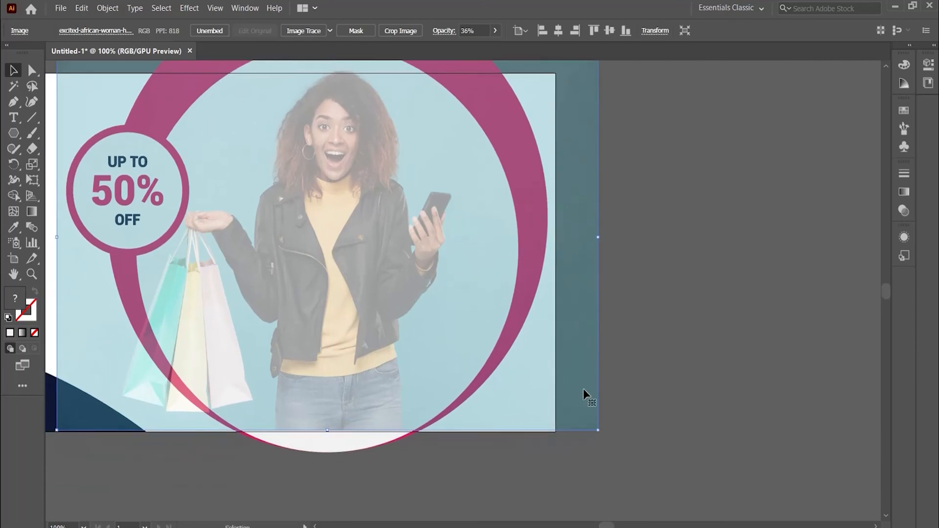
Enlarge the woman's photo to cover nearly the whole circle and restore its opacity to 100%
{"action": "mouse_move", "coordinate": [597, 429]}
{"action": "left_mouse_down"}
{"action": "mouse_move", "coordinate": [615, 436]}
{"action": "mouse_move", "coordinate": [608, 443]}
{"action": "left_mouse_up"}
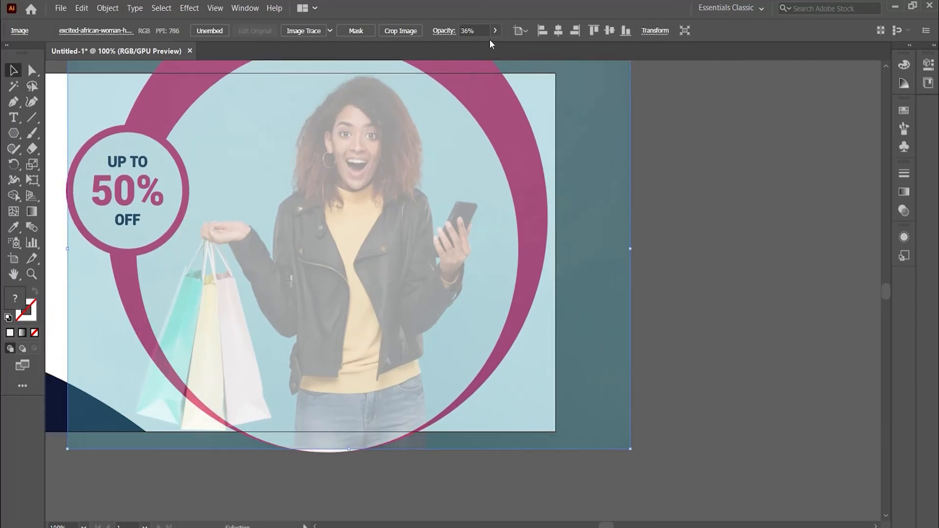
{"action": "left_click_drag", "start_coordinate": [486, 47], "coordinate": [494, 47]}
{"action": "key", "text": "ctrl+minus"}
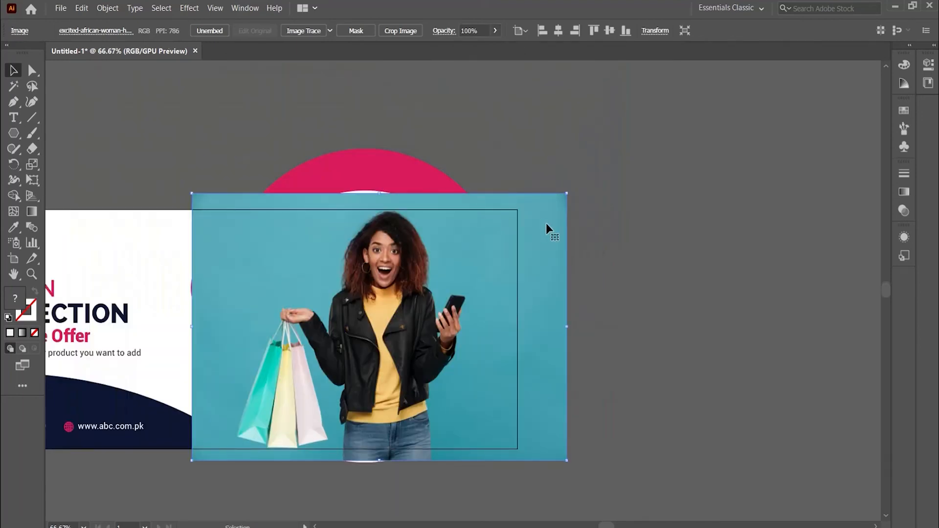
Send the photo behind the light gray circle and clip it to that circle with a clipping mask
{"action": "key", "text": "ctrl+bracketleft"}
{"action": "key", "text": "ctrl+bracketleft"}
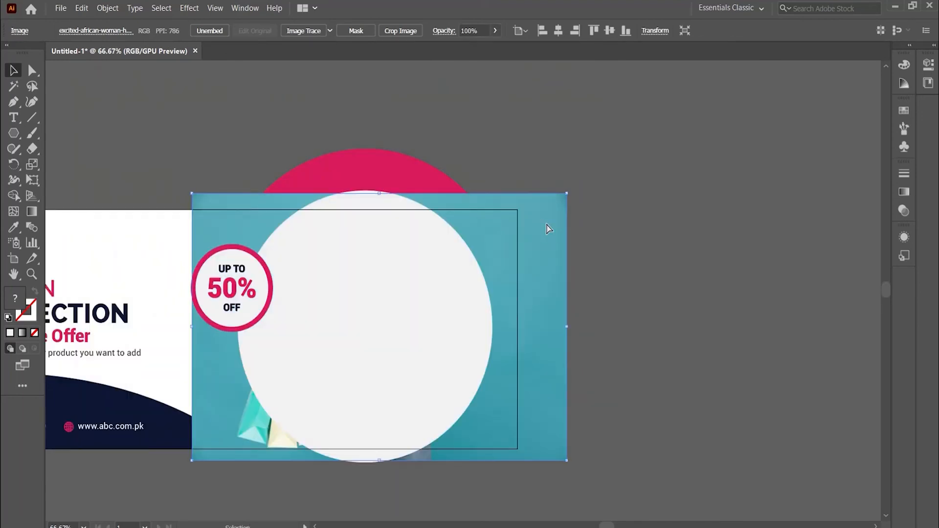
{"action": "left_click", "coordinate": [591, 228]}
{"action": "left_click", "coordinate": [474, 246]}
{"action": "left_click", "coordinate": [533, 233], "text": "shift"}
{"action": "right_click", "coordinate": [533, 233]}
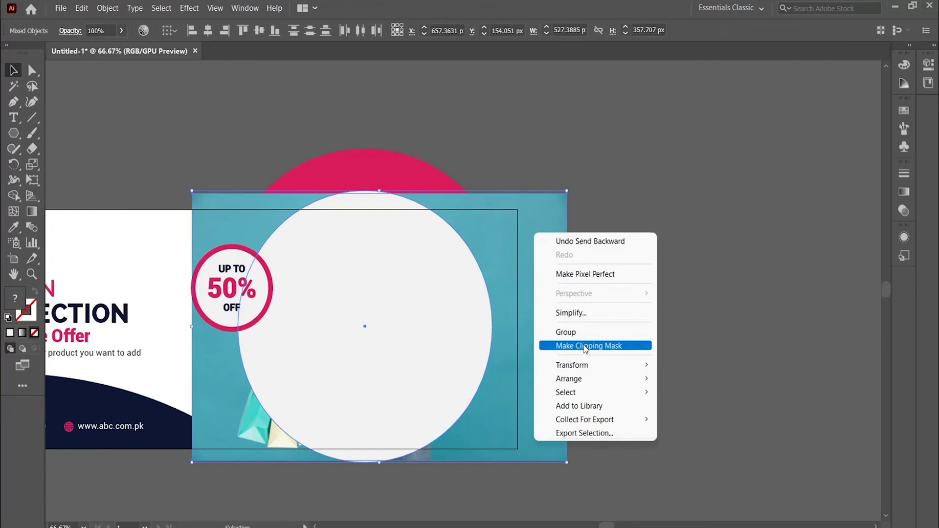
{"action": "left_click", "coordinate": [586, 343]}
{"action": "left_click", "coordinate": [405, 179]}
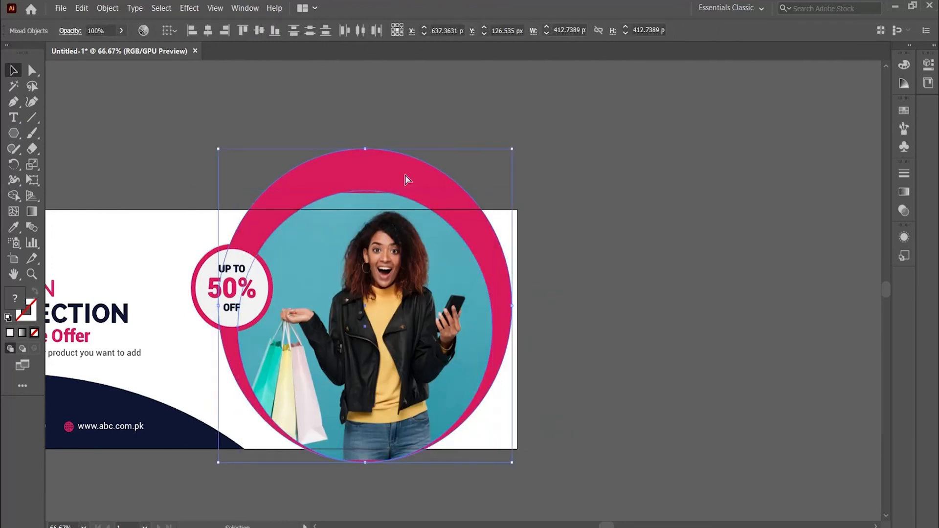
{"action": "key", "text": "ctrl+shift+a"}
{"action": "left_click", "coordinate": [410, 319]}
{"action": "left_click_drag", "start_coordinate": [491, 394], "coordinate": [205, 192]}
{"action": "right_click", "coordinate": [298, 269]}
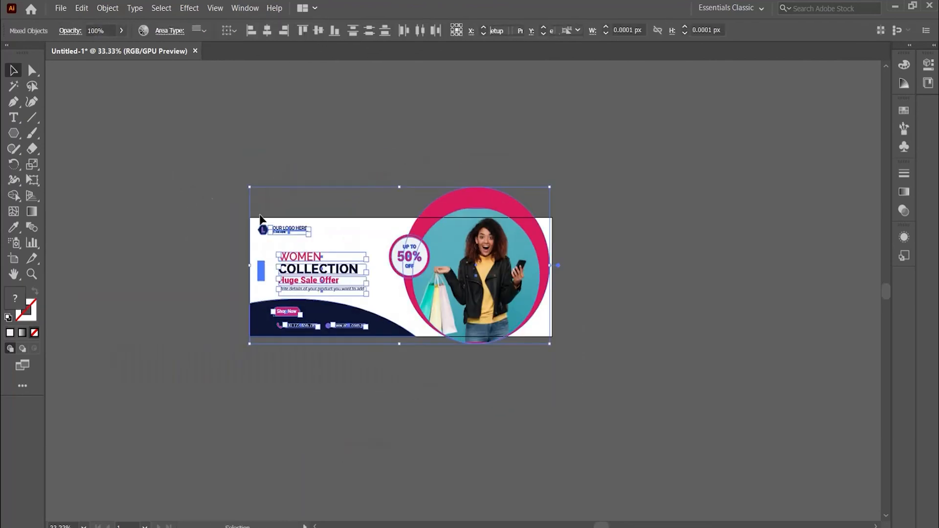
{"action": "left_click", "coordinate": [328, 368]}
{"action": "left_click", "coordinate": [212, 326]}
Draw a rectangle covering the whole banner artboard
{"action": "right_click", "coordinate": [16, 132]}
{"action": "left_click", "coordinate": [55, 133]}
{"action": "scroll", "coordinate": [72, 141], "scroll_direction": "up", "scroll_amount": 1}
{"action": "mouse_move", "coordinate": [168, 168]}
{"action": "left_mouse_down"}
{"action": "mouse_move", "coordinate": [558, 348]}
{"action": "mouse_move", "coordinate": [621, 346]}
{"action": "left_mouse_up"}
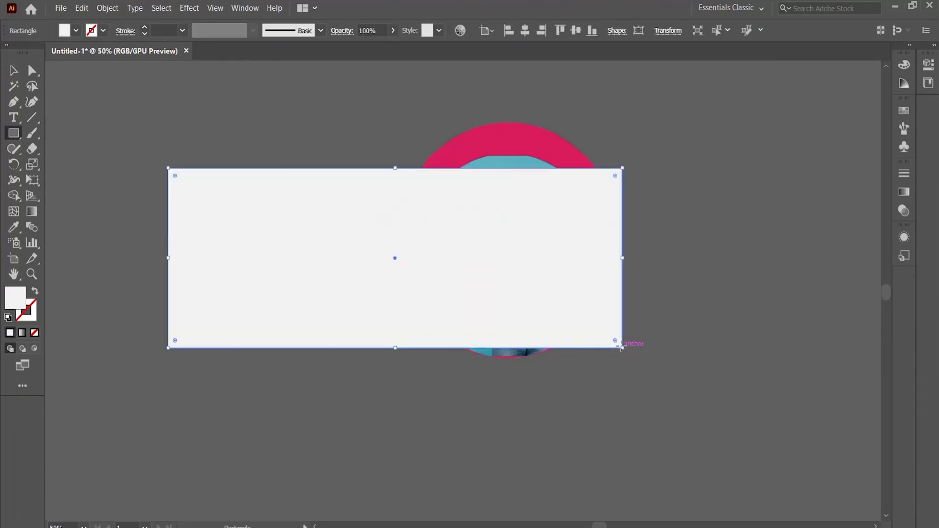
Fill the rectangle with a slightly darker light gray and send it to the back as the banner's background
{"action": "left_click", "coordinate": [93, 31]}
{"action": "left_click", "coordinate": [95, 92]}
{"action": "key", "text": "v"}
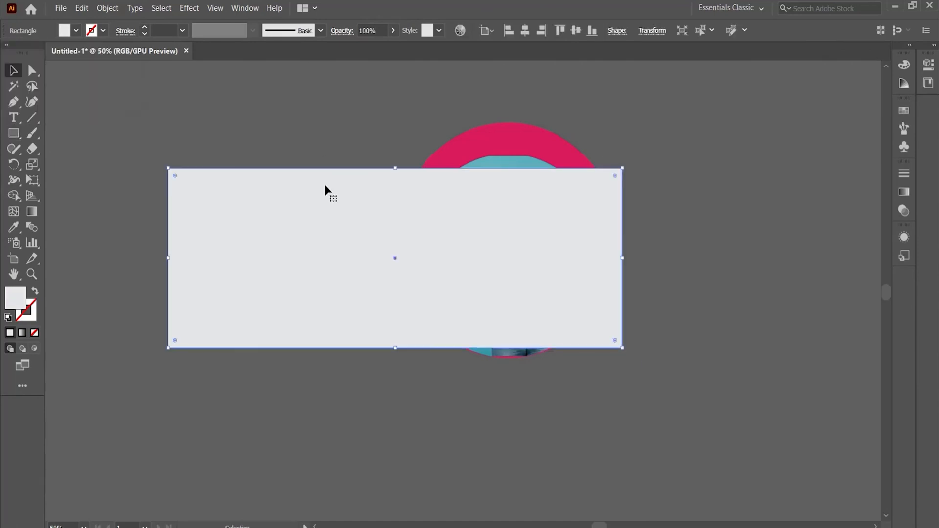
{"action": "key", "text": "ctrl+shift+bracketleft"}
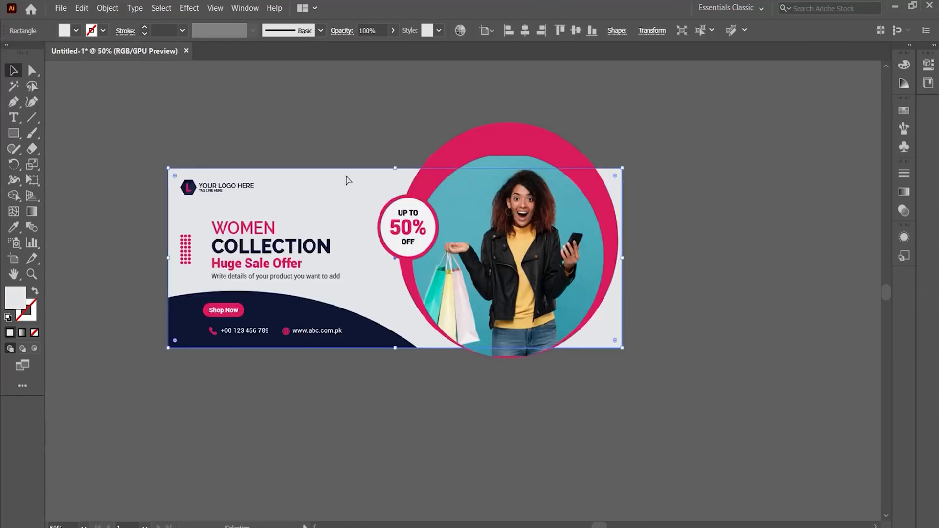
Bring a copy of the background rectangle to the front and use it as a clipping mask to trim all artwork to the artboard
{"action": "key", "text": "ctrl+shift+bracketright"}
{"action": "left_click_drag", "start_coordinate": [140, 125], "coordinate": [665, 386]}
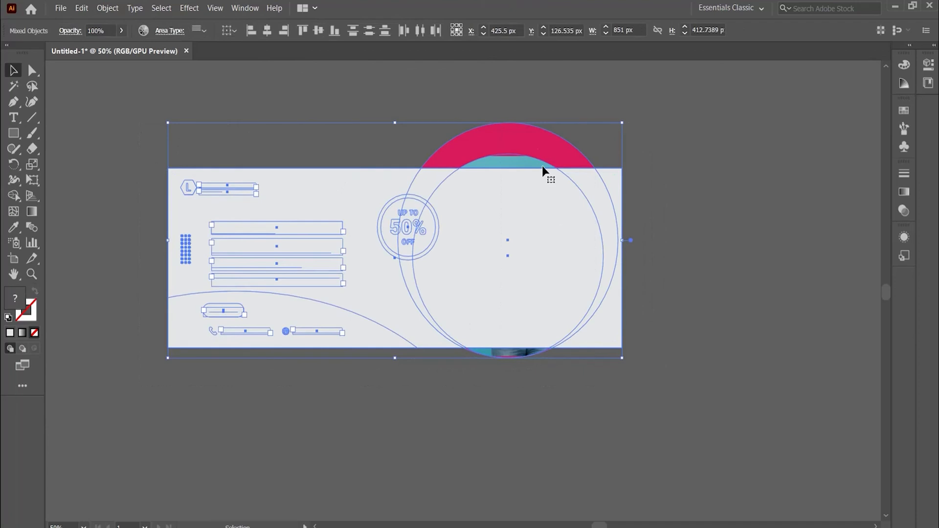
{"action": "left_click", "coordinate": [558, 197]}
{"action": "key", "text": "ctrl+a"}
{"action": "right_click", "coordinate": [513, 143]}
{"action": "left_click", "coordinate": [567, 244]}
{"action": "left_click", "coordinate": [680, 246]}
{"action": "left_click", "coordinate": [606, 183]}
{"action": "key", "text": "ctrl+a"}
{"action": "right_click", "coordinate": [549, 203]}
{"action": "left_click", "coordinate": [604, 316]}
{"action": "left_click", "coordinate": [703, 306]}
{"action": "left_click", "coordinate": [60, 8]}
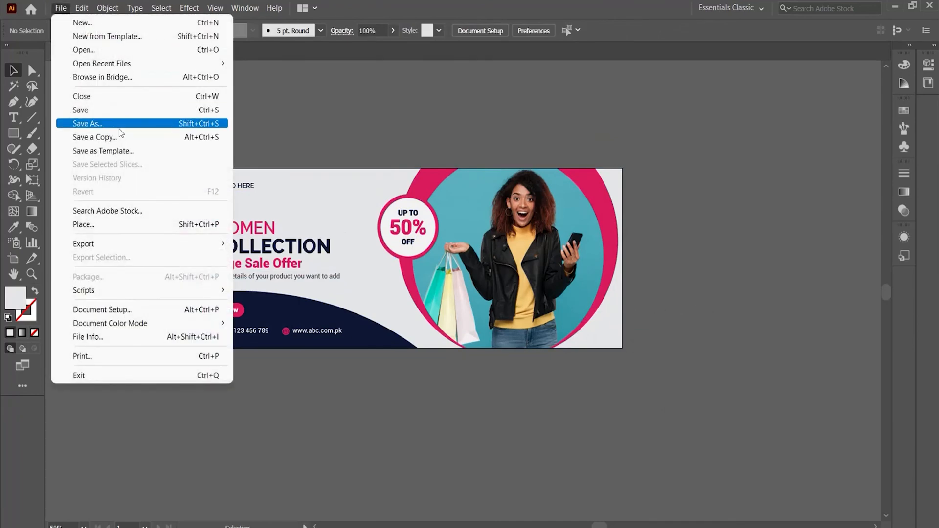
{"action": "left_click", "coordinate": [119, 127]}
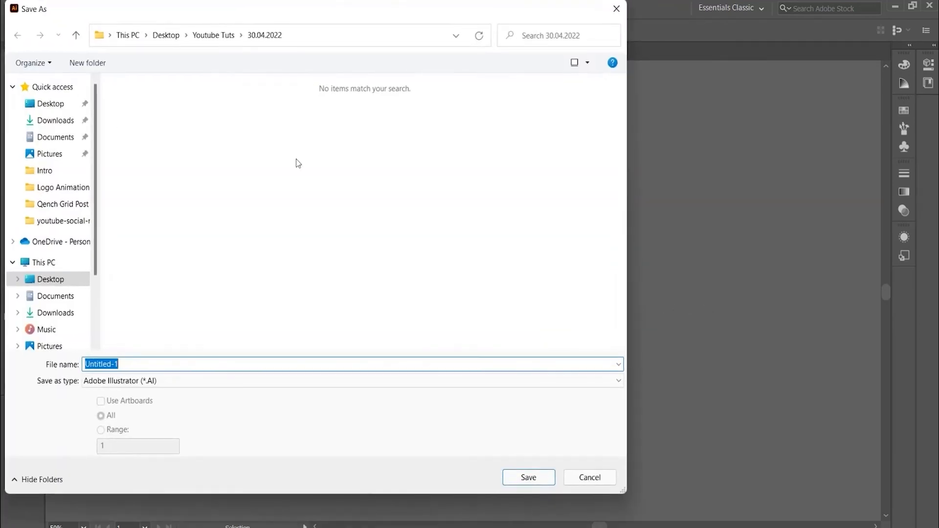
{"action": "left_click", "coordinate": [569, 478]}
Export the banner for web as a 2000 × 740 px PNG-24 named Untitled-1 into the Desktop folder Youtube Tuts > 30.04.2022
{"action": "key", "text": "ctrl+alt+shift+s"}
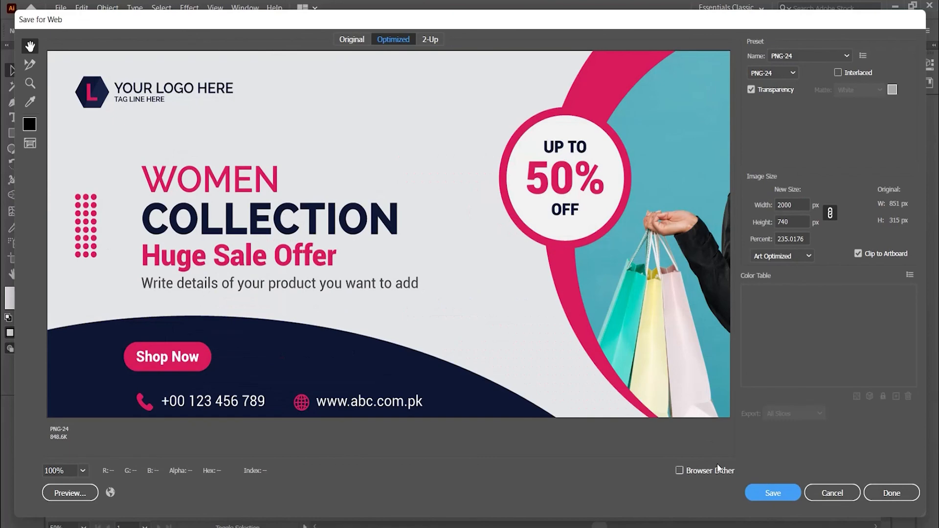
{"action": "left_click", "coordinate": [771, 493]}
{"action": "left_click", "coordinate": [65, 133]}
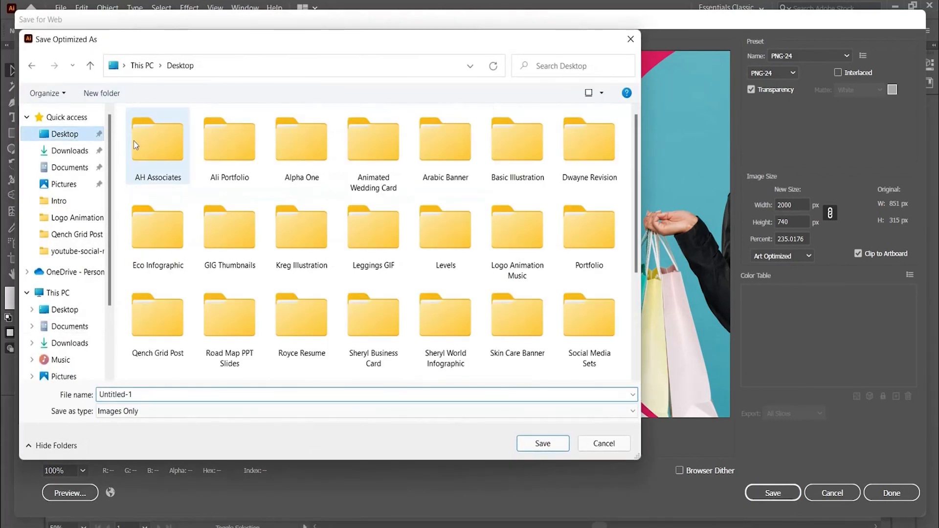
{"action": "scroll", "coordinate": [166, 145], "scroll_direction": "down", "scroll_amount": 5}
{"action": "double_click", "coordinate": [233, 335]}
{"action": "double_click", "coordinate": [166, 137]}
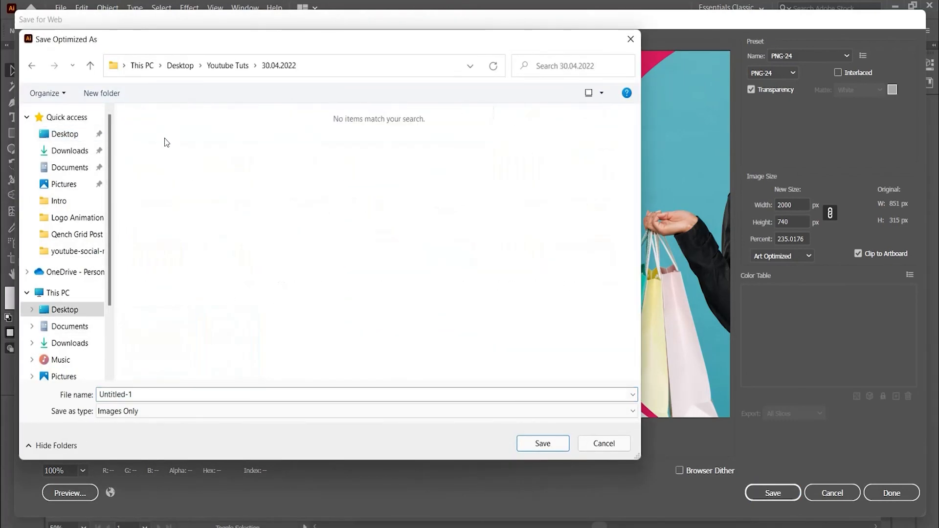
{"action": "left_click", "coordinate": [548, 444]}
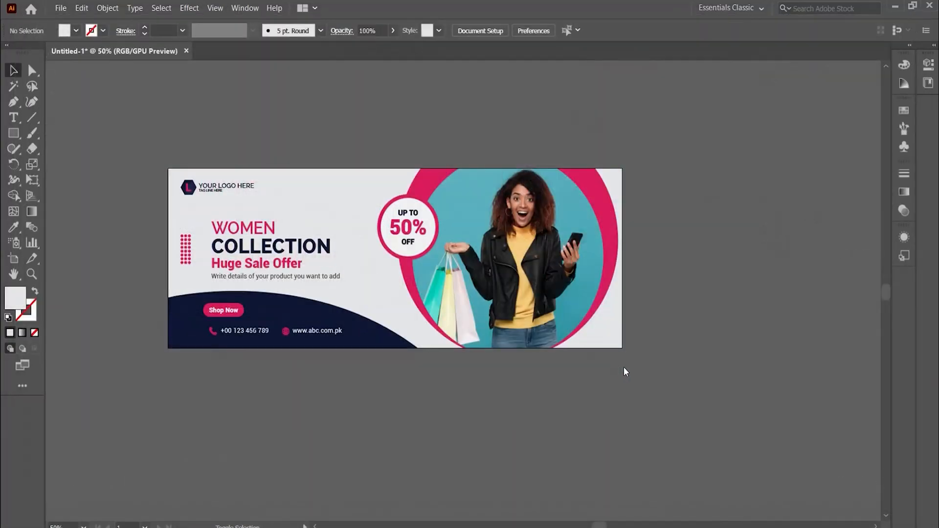